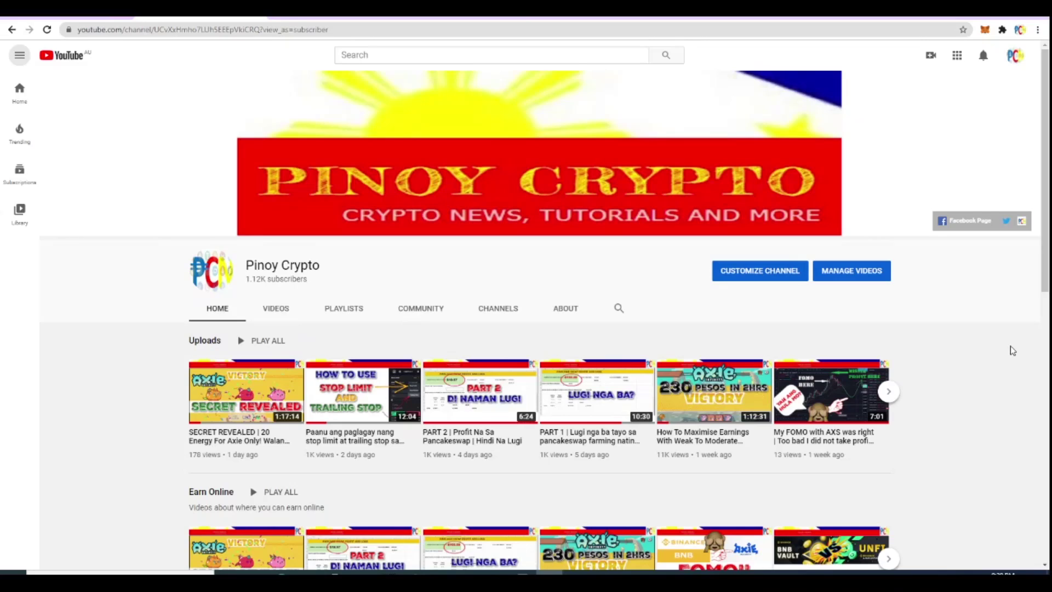
# Step: Browse the YouTube channel's videos and review the dated CAKE transactions in the Excel profit and loss sheet
pyautogui.scroll(-7, 1013, 350)
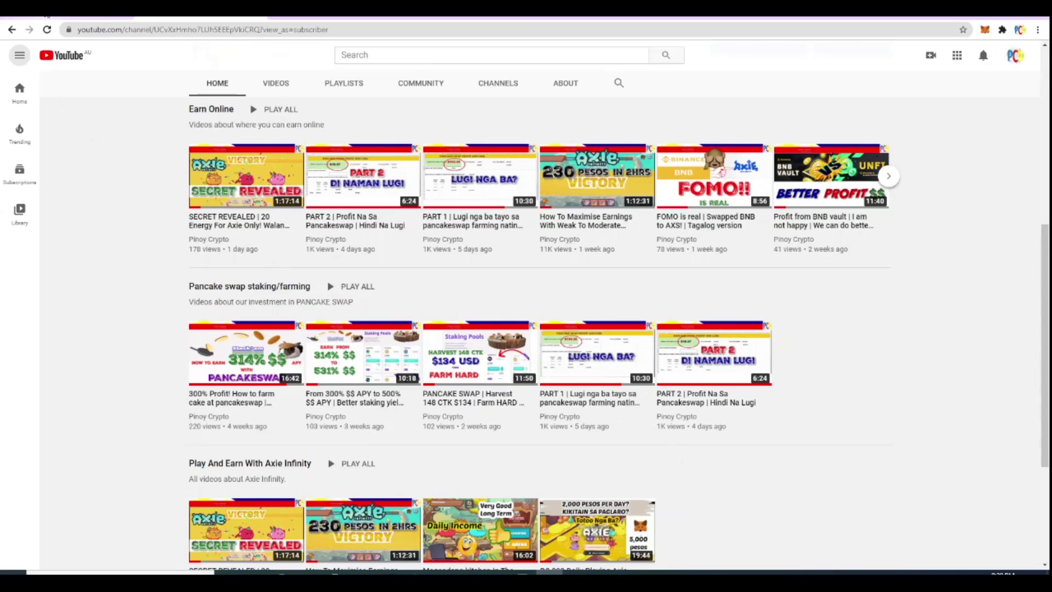
pyautogui.click(29, 29)
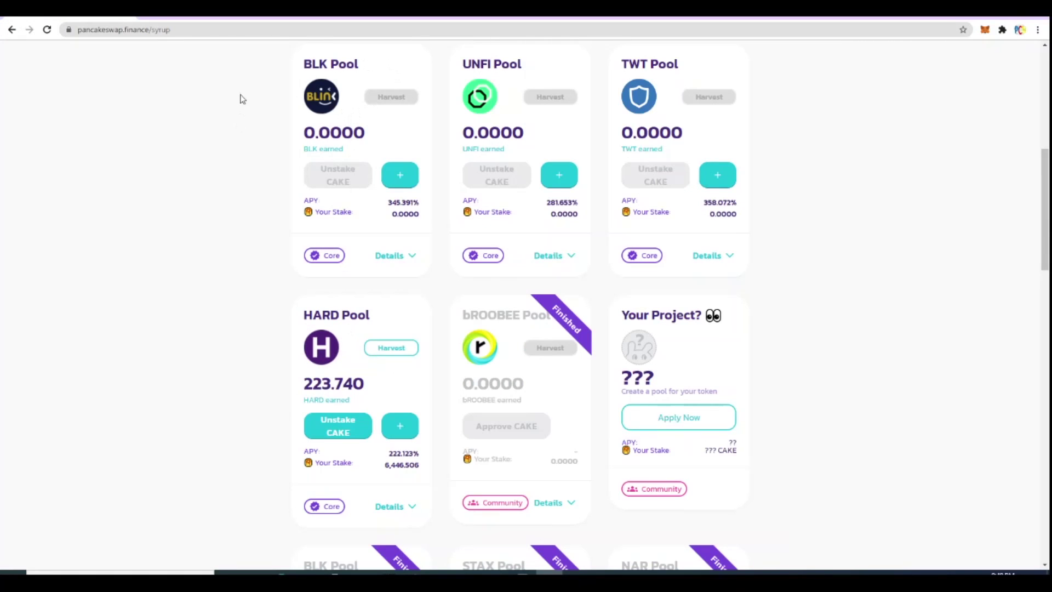
pyautogui.hotkey('alt', 'Tab')
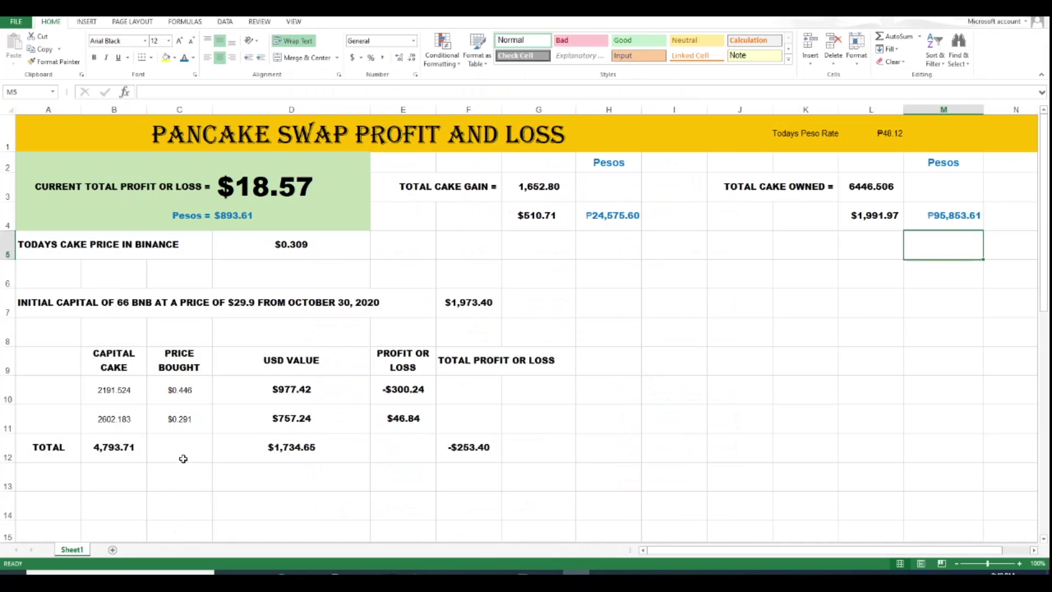
pyautogui.scroll(-5, 183, 458)
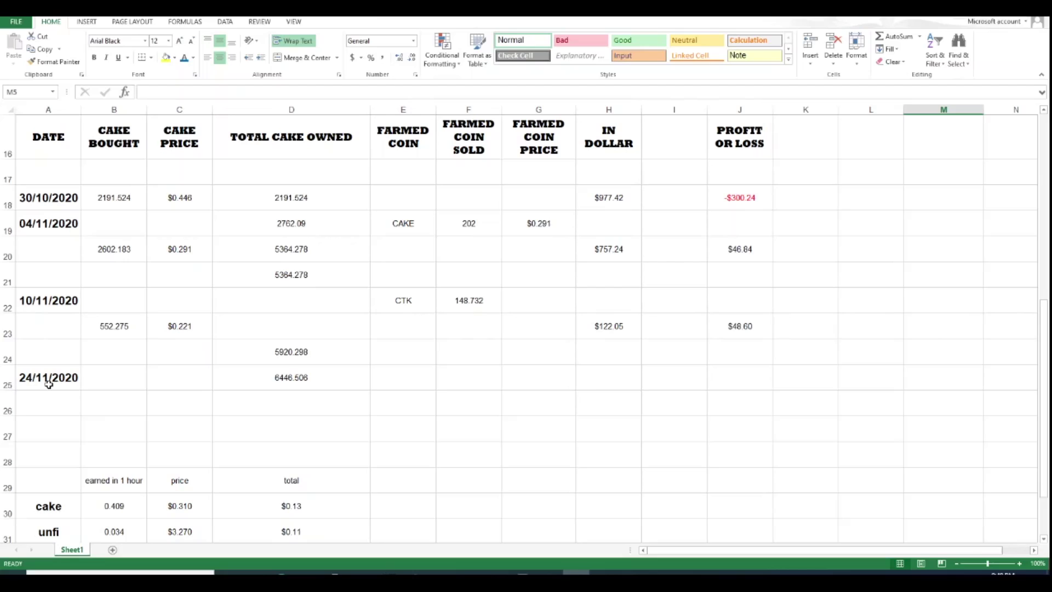
# Step: Switch to the browser and look up HARD Protocol's current price on CoinMarketCap
pyautogui.hotkey('alt', 'Tab')
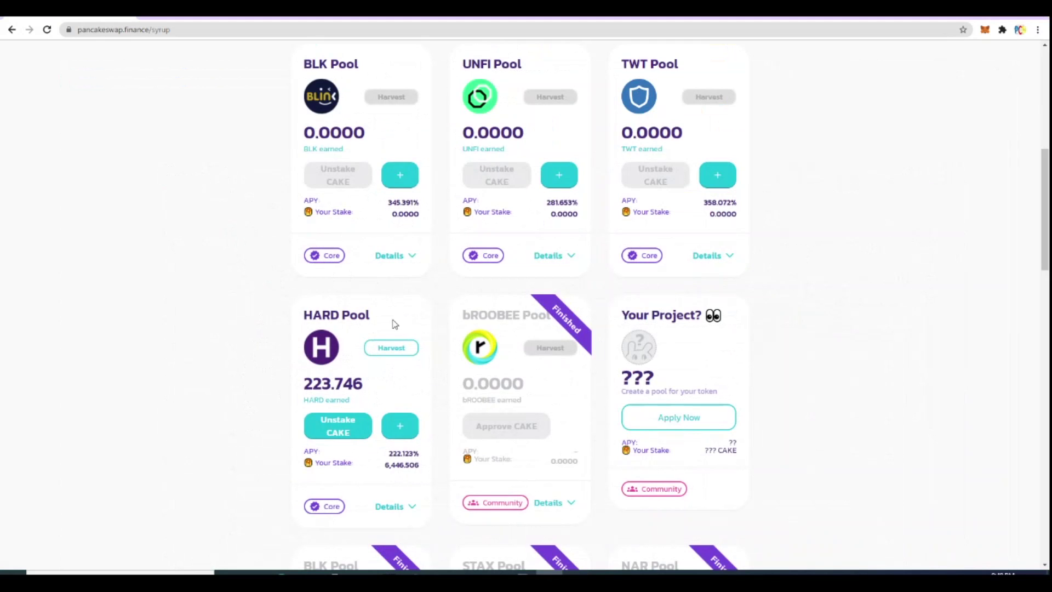
pyautogui.click(458, 11)
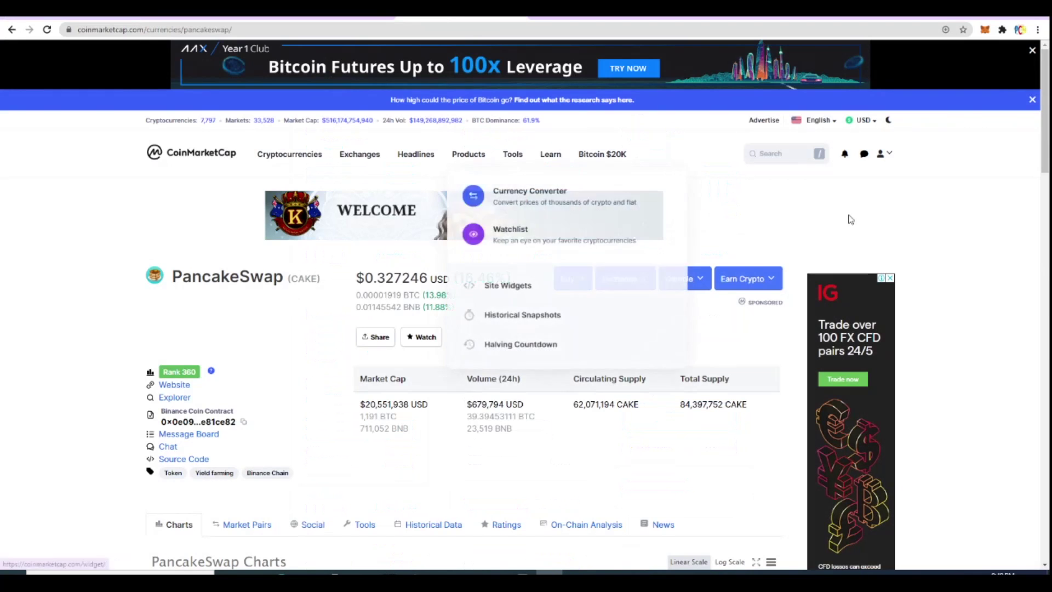
pyautogui.click(775, 154)
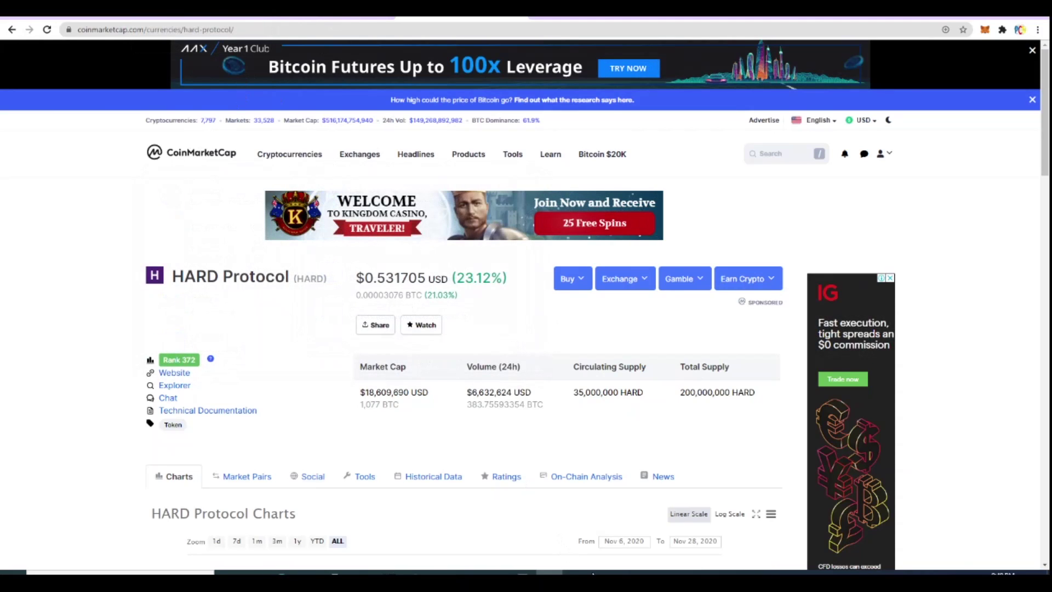
# Step: Check the HARD amount earned in the PancakeSwap pool and enter 223.76 in Calculator
pyautogui.click(522, 580)
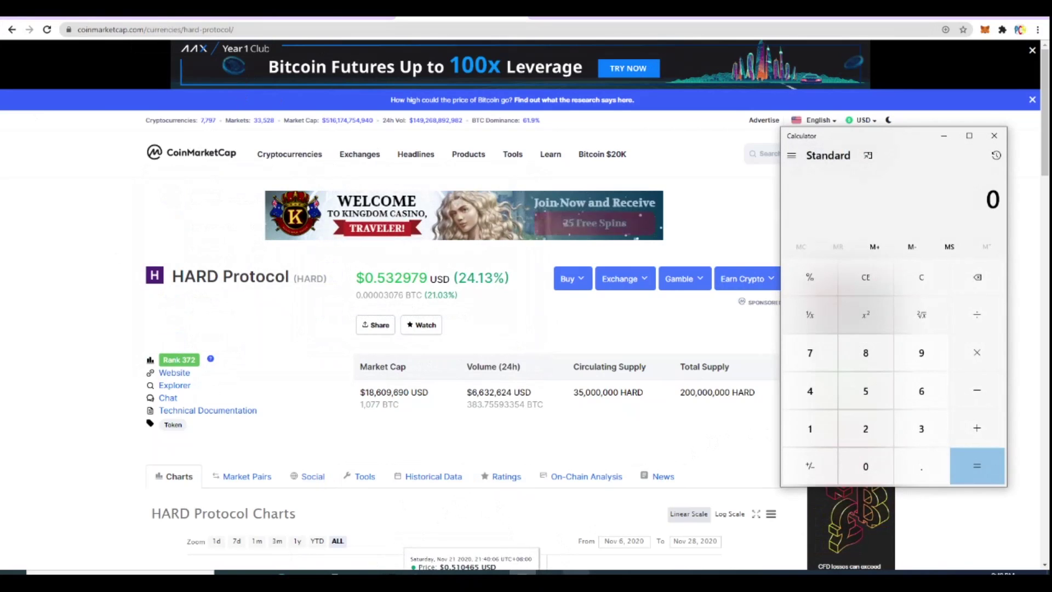
pyautogui.click(576, 578)
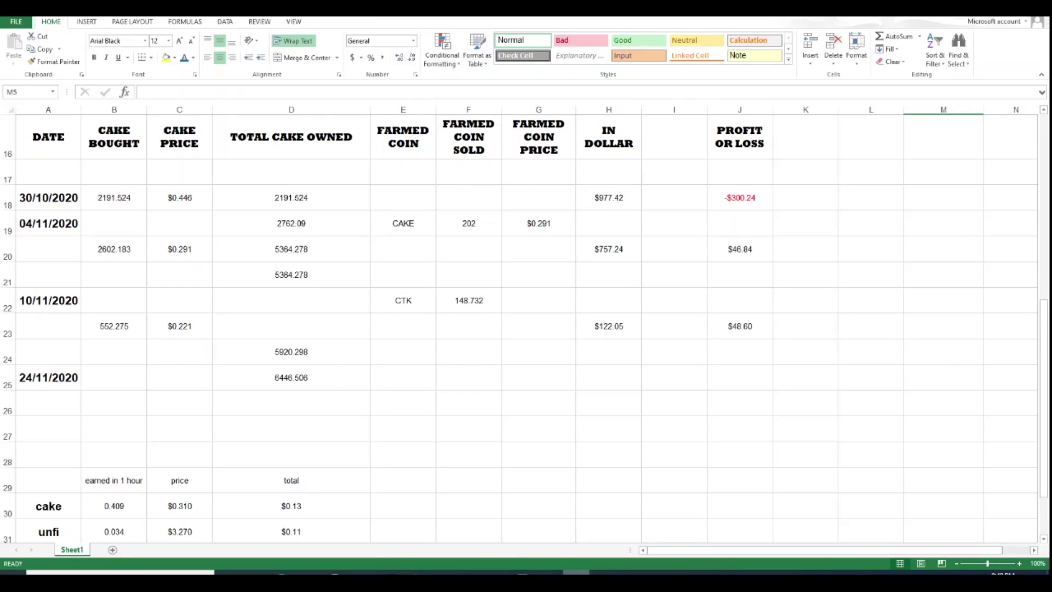
pyautogui.hotkey('alt', 'Tab')
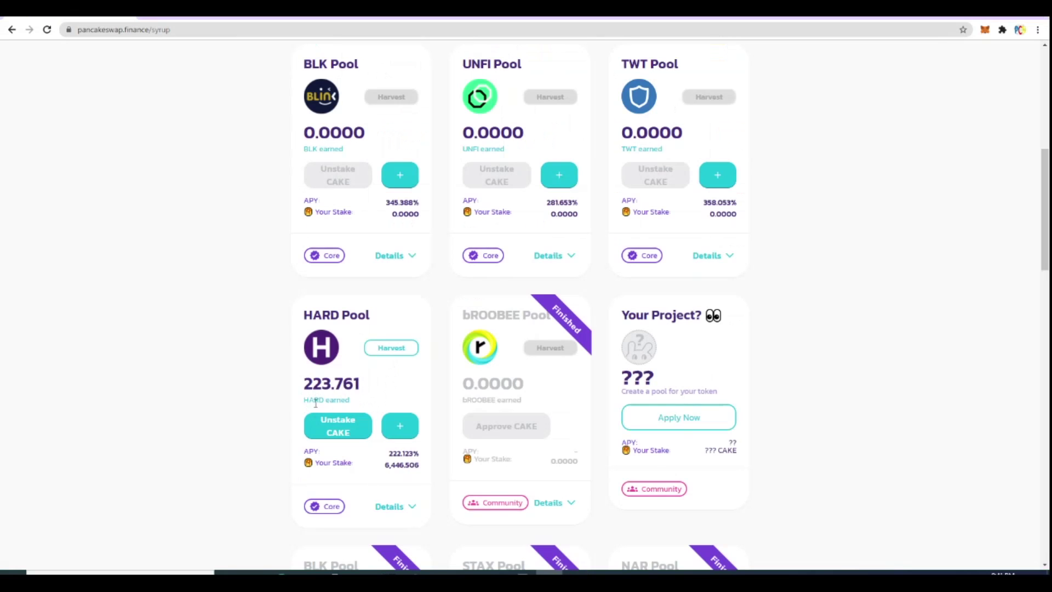
pyautogui.click(581, 572)
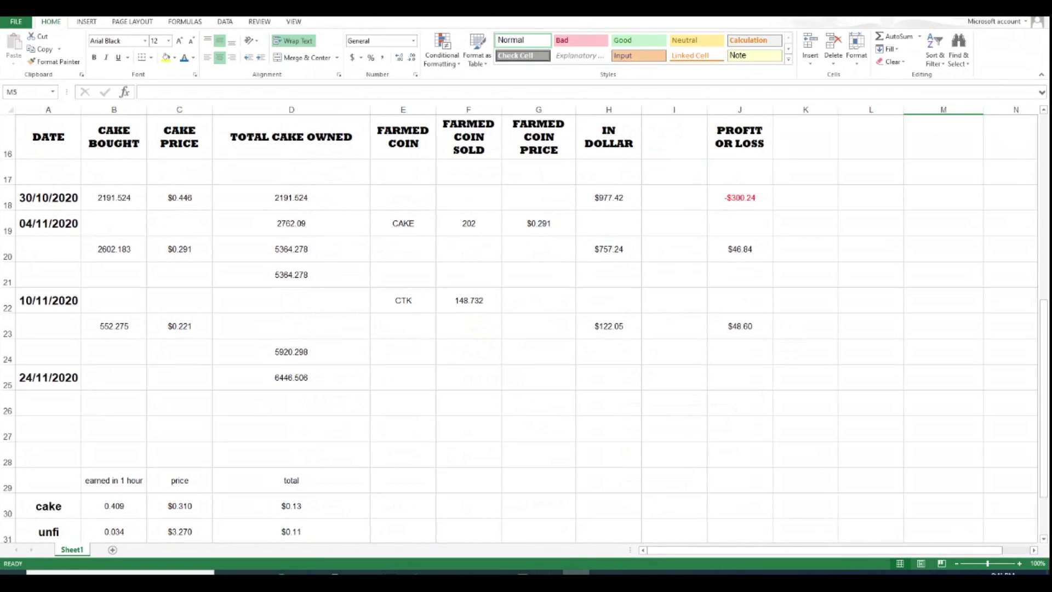
pyautogui.click(524, 573)
pyautogui.click(575, 572)
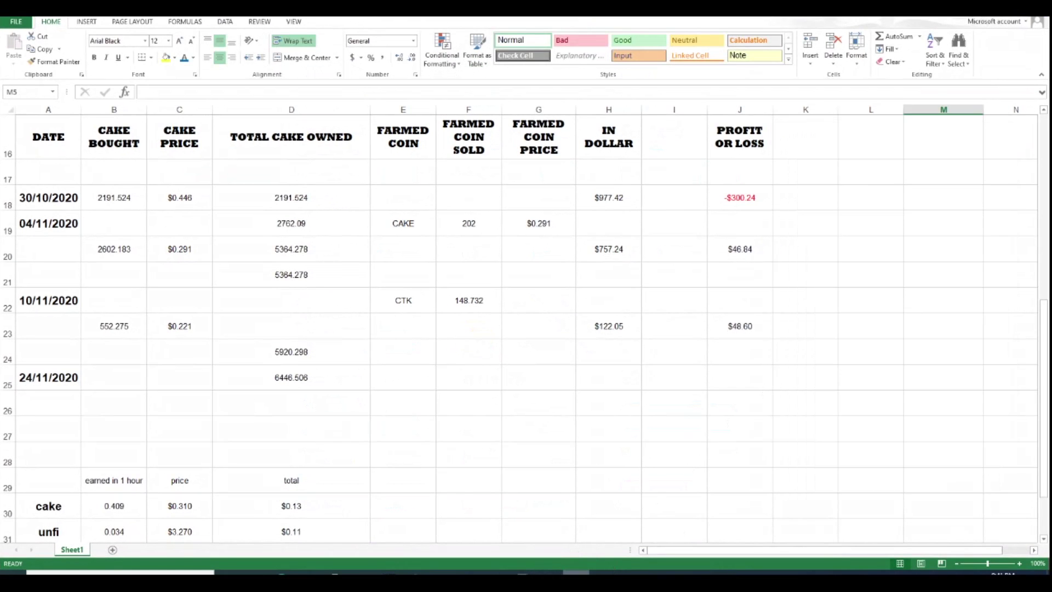
pyautogui.hotkey('alt', 'Tab')
pyautogui.click(865, 429)
pyautogui.click(866, 429)
pyautogui.click(921, 429)
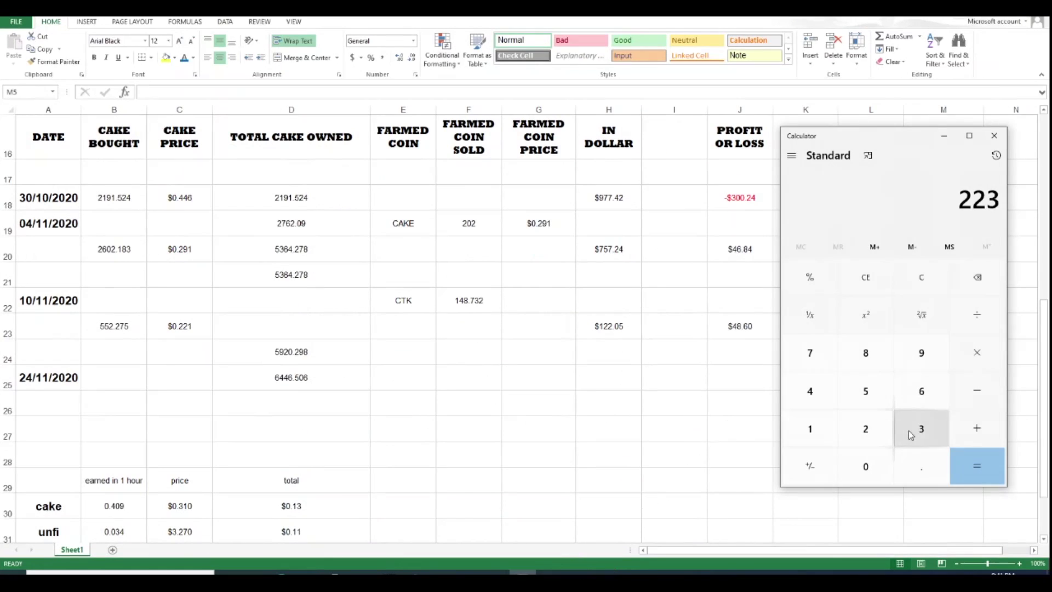
pyautogui.click(918, 465)
pyautogui.click(810, 352)
pyautogui.click(920, 390)
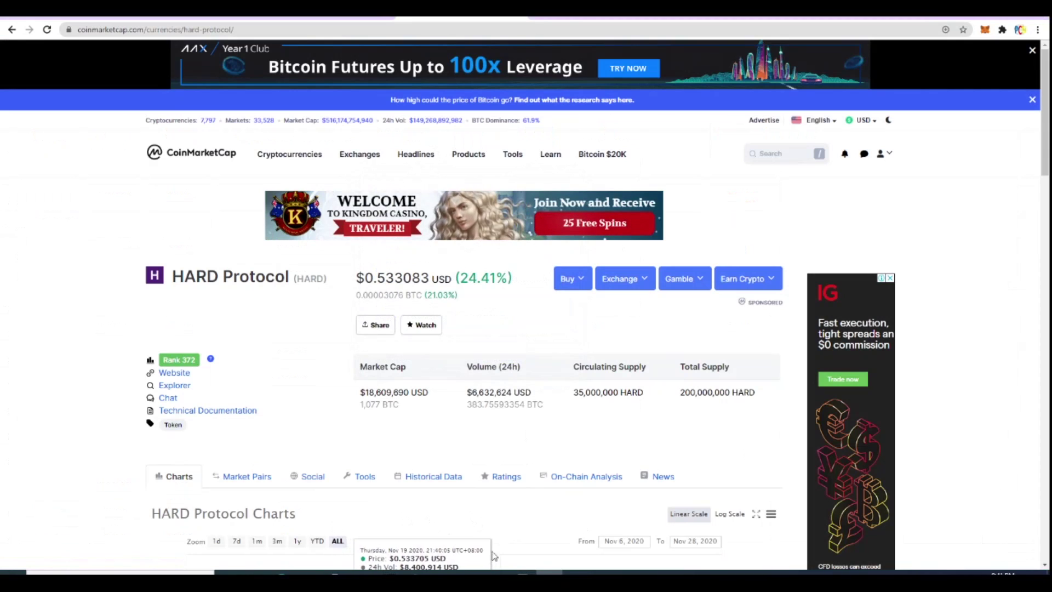
# Step: Multiply the earned HARD amount by the CoinMarketCap price of 0.533 in Calculator
pyautogui.click(522, 572)
pyautogui.click(921, 465)
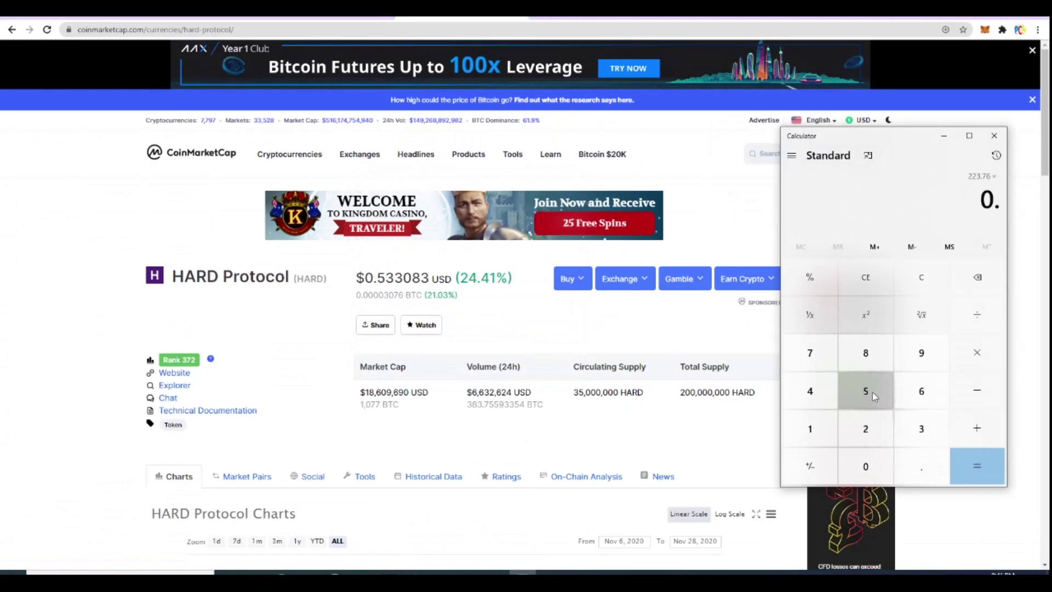
pyautogui.click(872, 392)
pyautogui.click(913, 435)
pyautogui.click(913, 435)
pyautogui.click(971, 466)
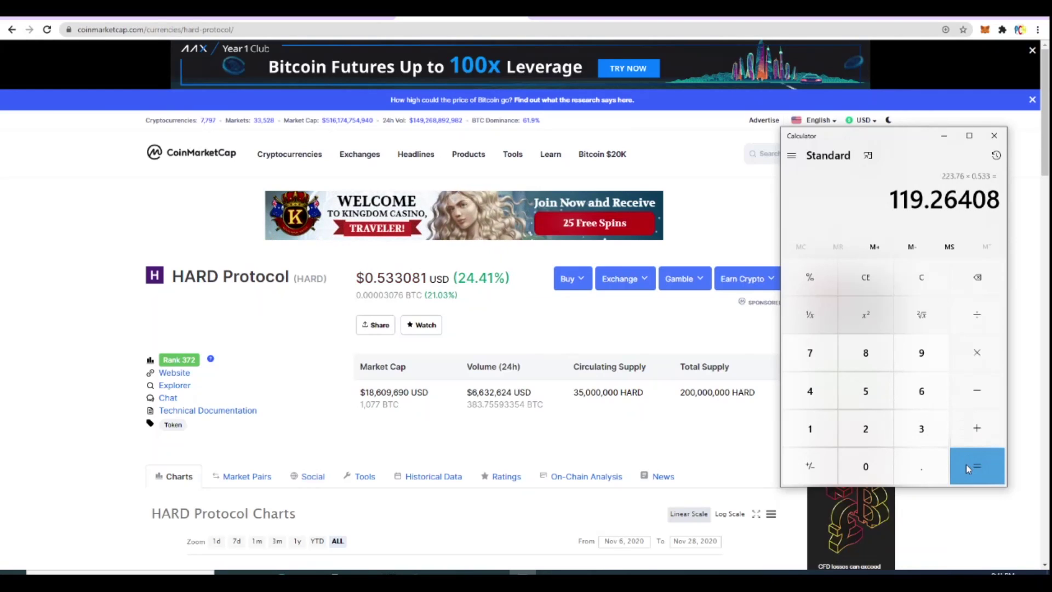
# Step: Convert the HARD dollar value to pesos by multiplying it by the rate 48.12
pyautogui.click(968, 358)
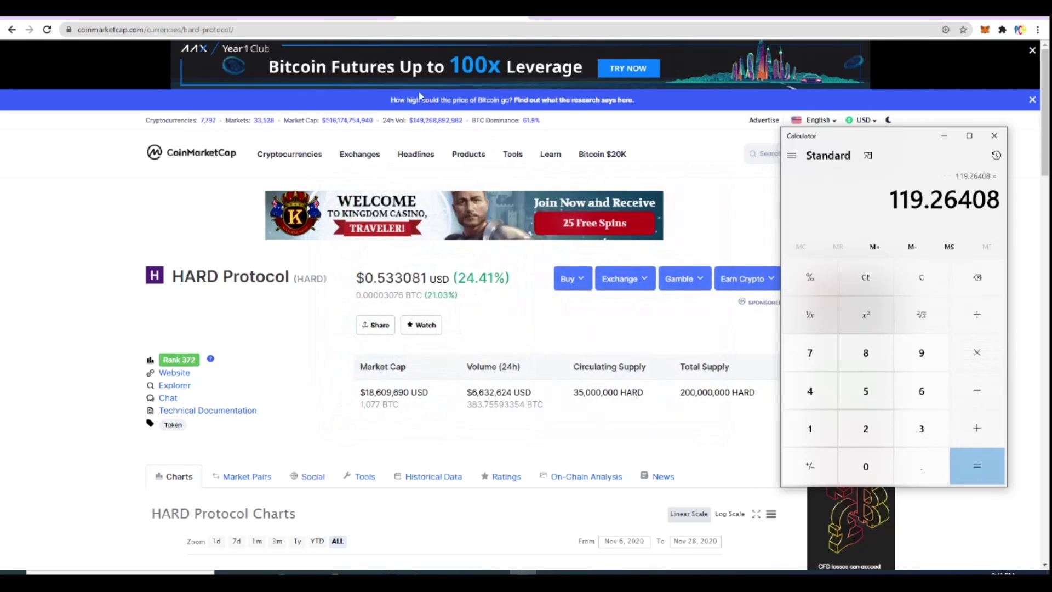
pyautogui.click(821, 392)
pyautogui.click(854, 367)
pyautogui.click(921, 467)
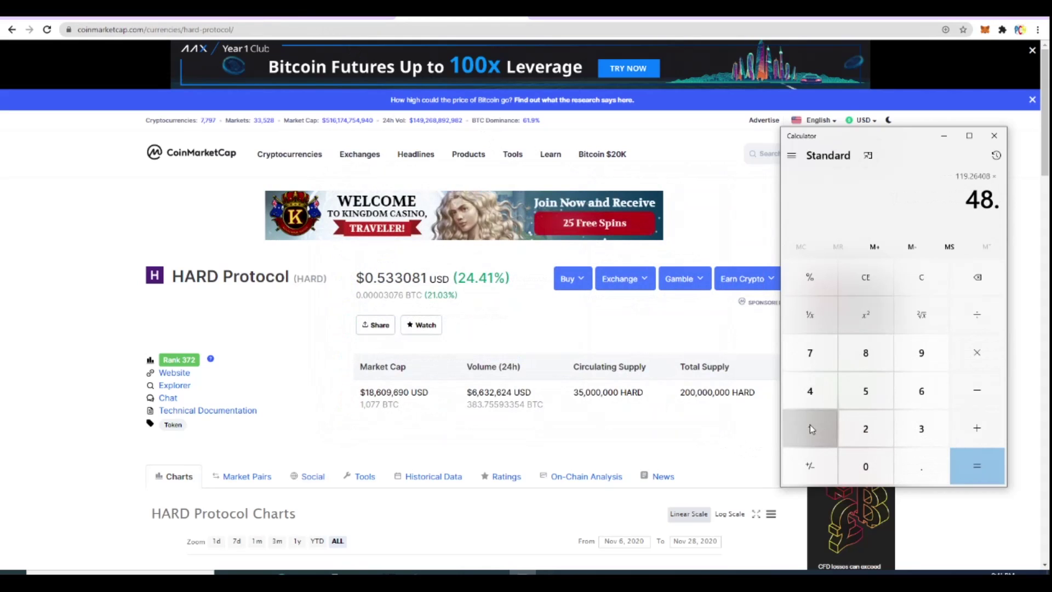
pyautogui.click(810, 428)
pyautogui.click(862, 434)
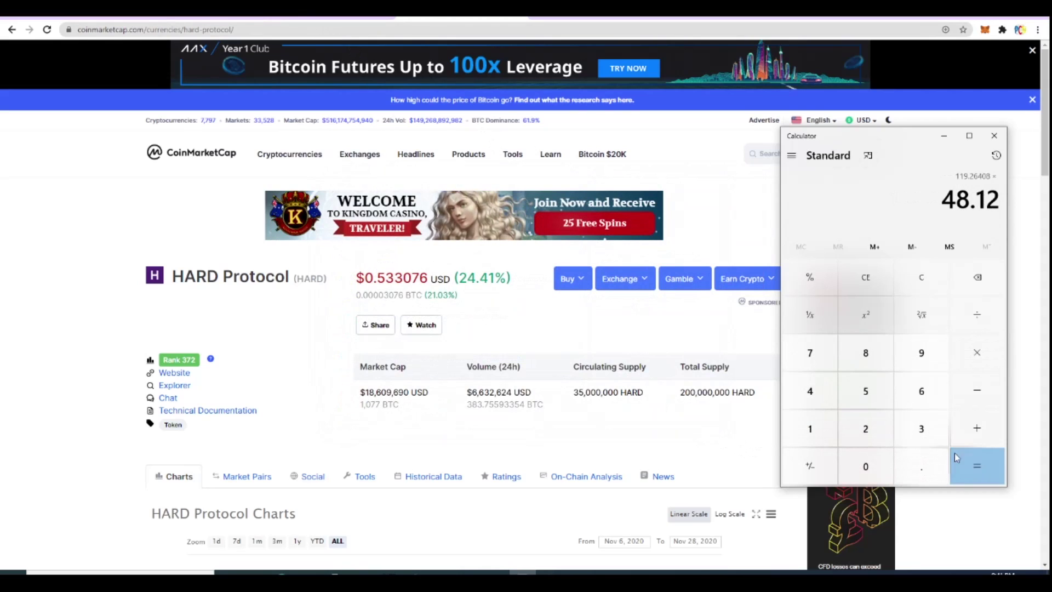
pyautogui.click(982, 472)
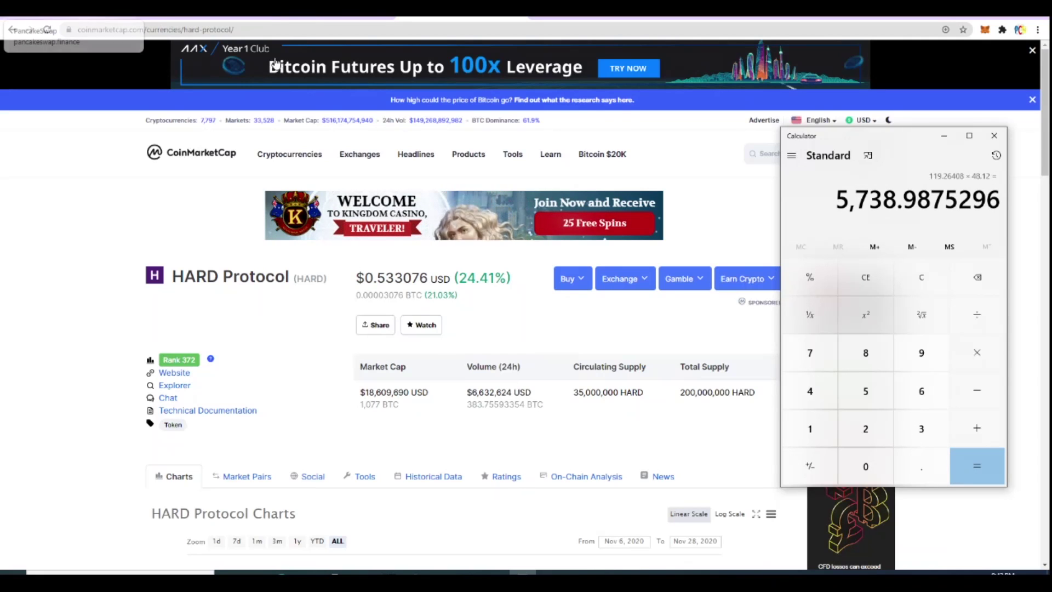
# Step: Examine the initial capital, the peso value of the CAKE owned and the hourly coin earnings table in the Excel sheet
pyautogui.click(60, 274)
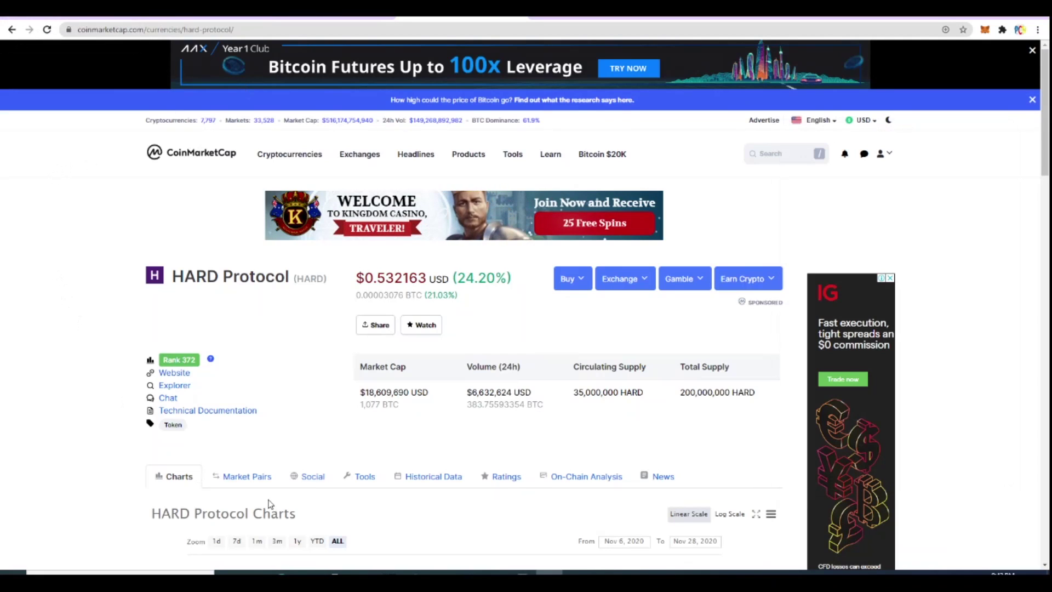
pyautogui.click(575, 572)
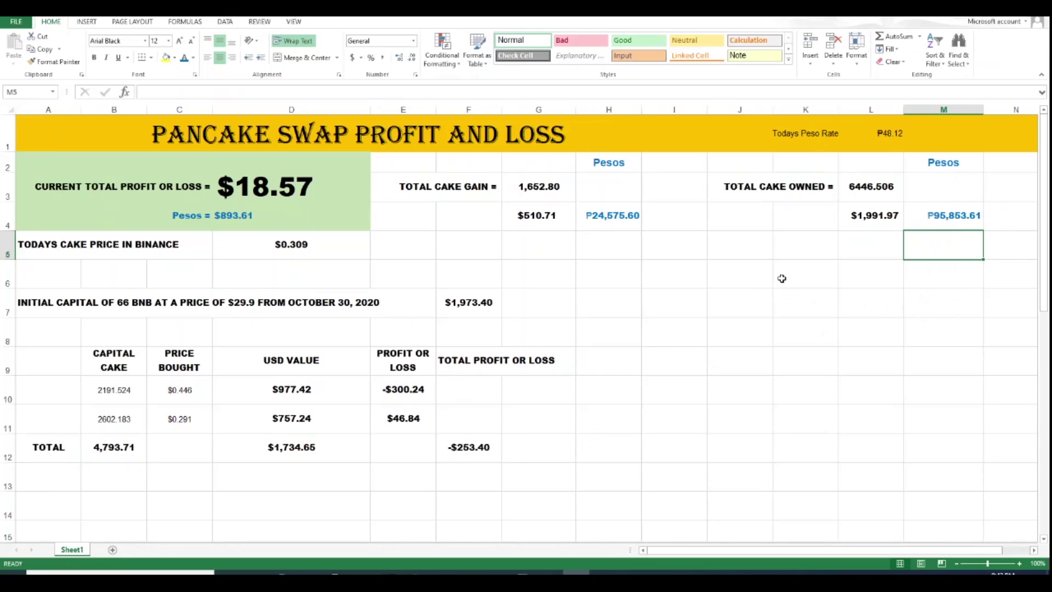
pyautogui.click(459, 307)
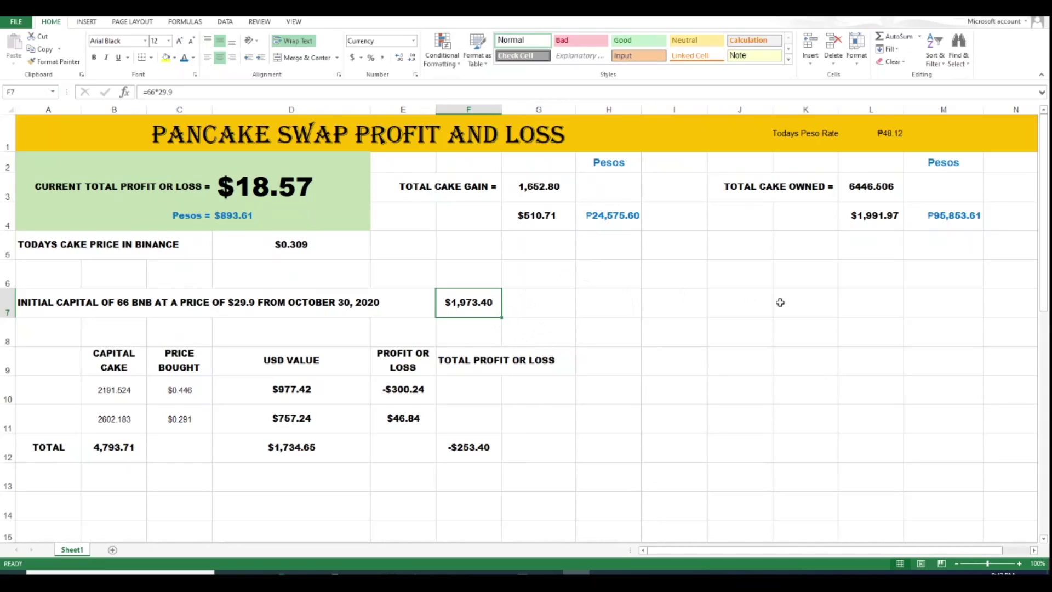
pyautogui.click(942, 211)
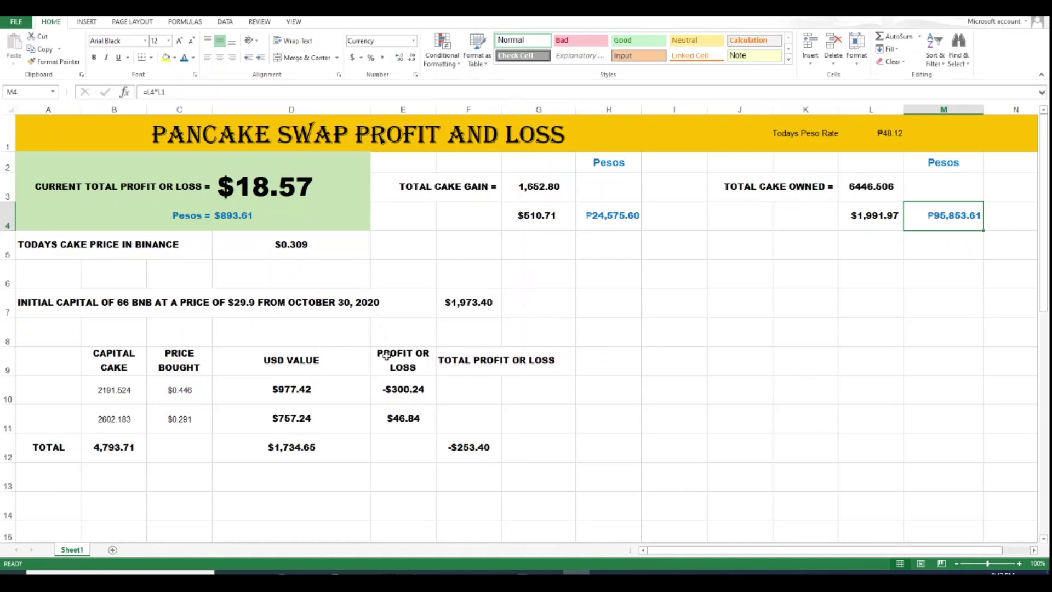
pyautogui.scroll(-4, 375, 380)
pyautogui.scroll(-4, 376, 378)
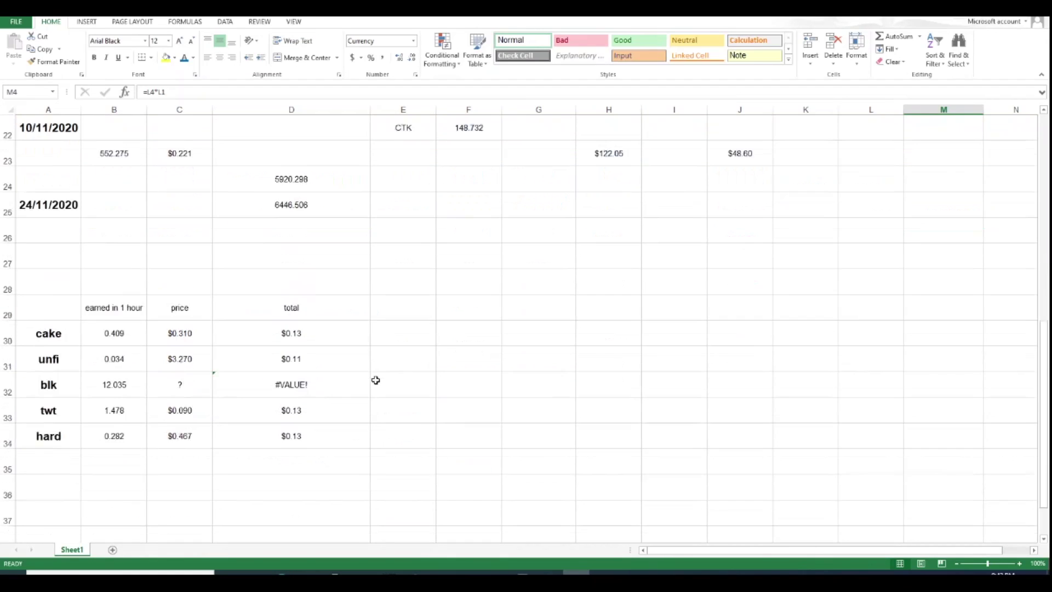
pyautogui.scroll(2, 420, 418)
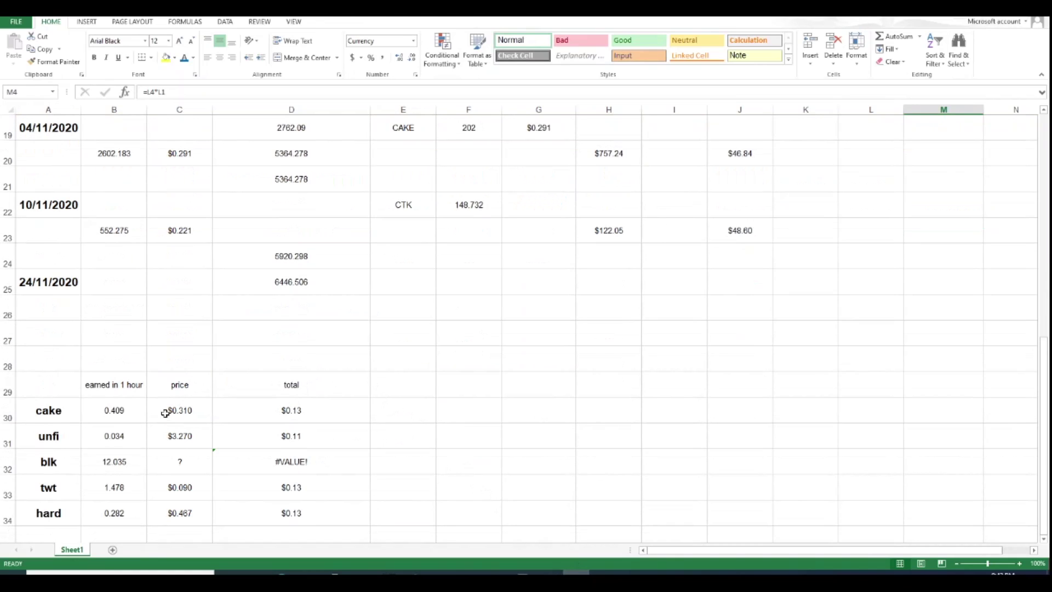
# Step: Return to the PancakeSwap Syrup pools and compare the APYs of the active core pools
pyautogui.click(574, 572)
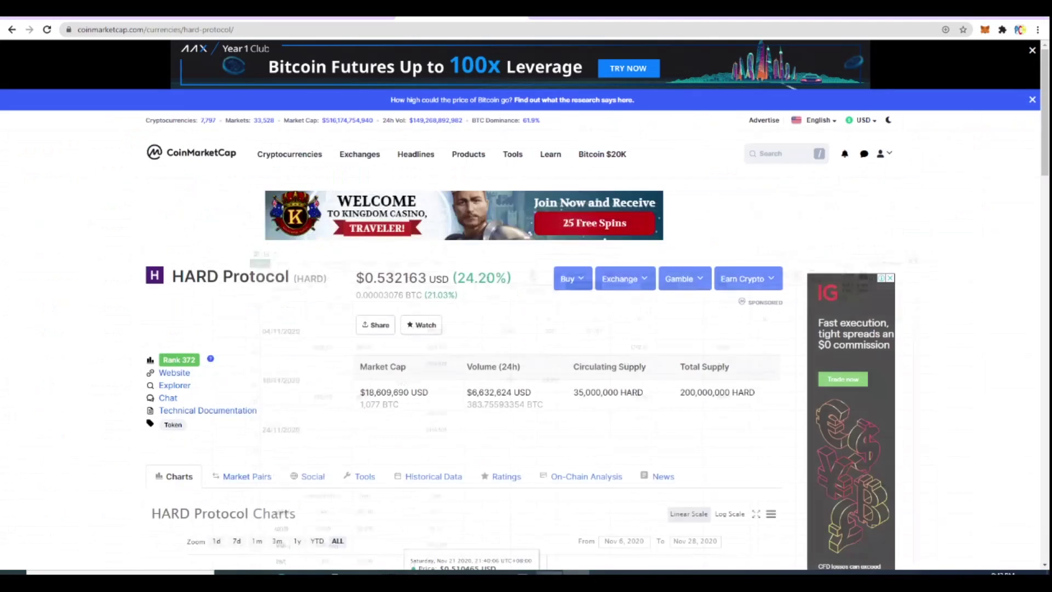
pyautogui.hotkey('ctrl', 'Tab')
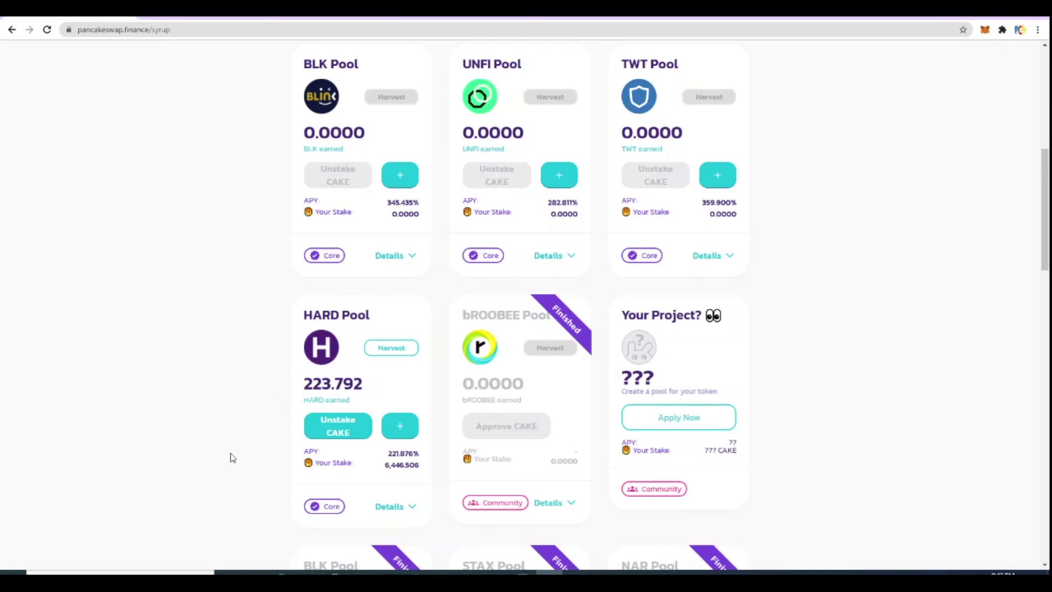
pyautogui.scroll(3, 230, 457)
pyautogui.scroll(-4, 230, 458)
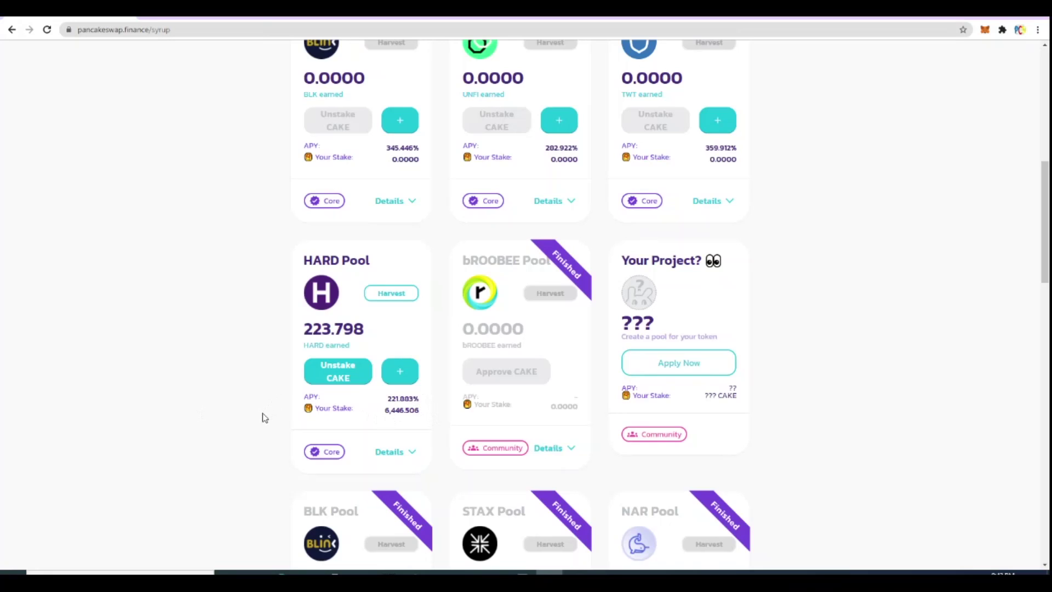
pyautogui.scroll(3, 264, 418)
pyautogui.scroll(2, 264, 418)
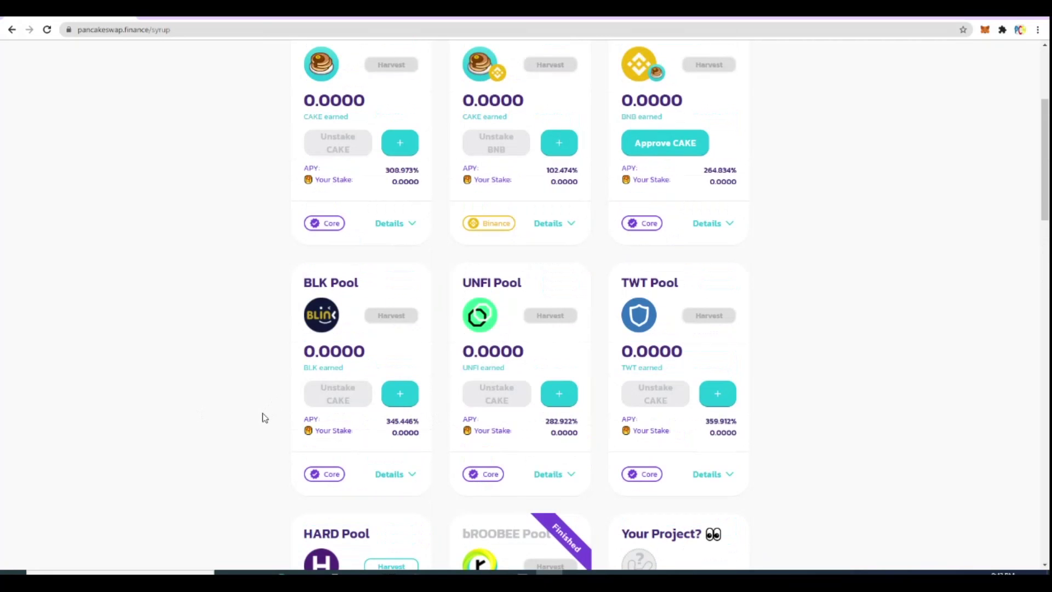
pyautogui.scroll(2, 265, 417)
pyautogui.scroll(-4, 751, 288)
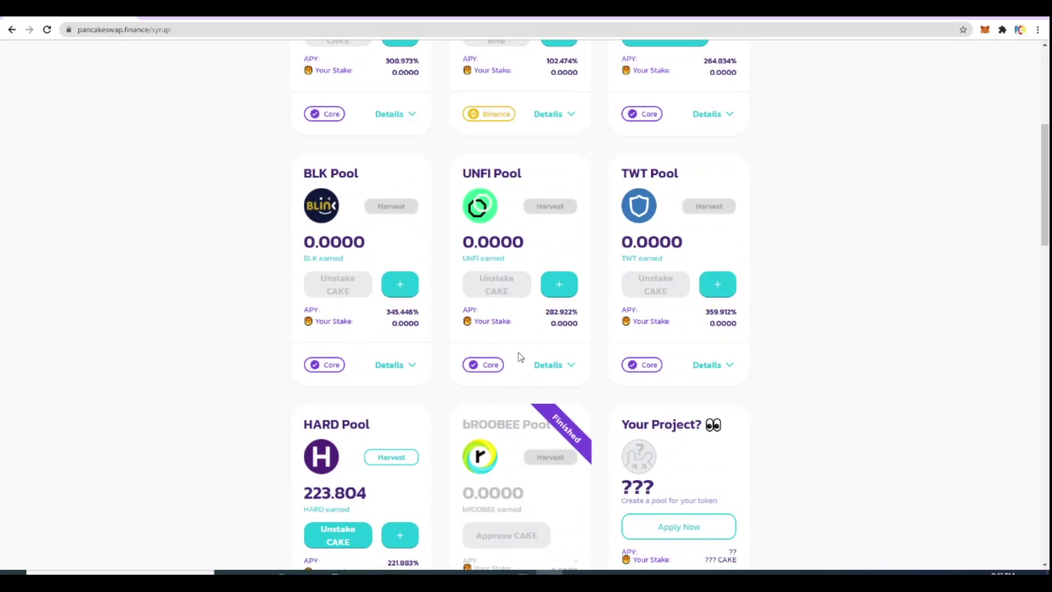
pyautogui.scroll(-3, 276, 411)
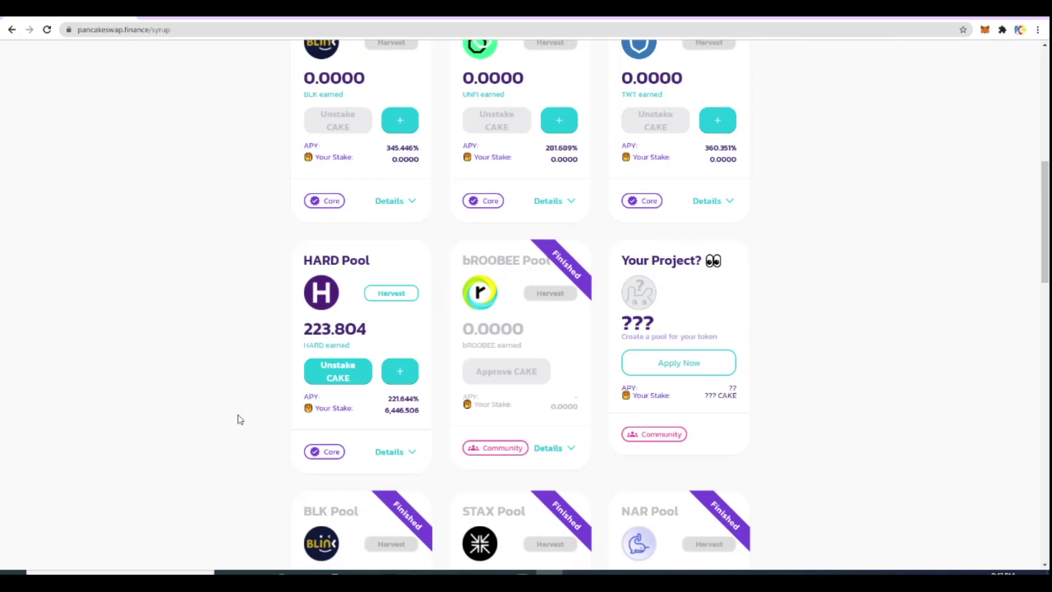
# Step: Unstake the maximum CAKE amount from the HARD pool and confirm the withdrawal in MetaMask
pyautogui.click(333, 377)
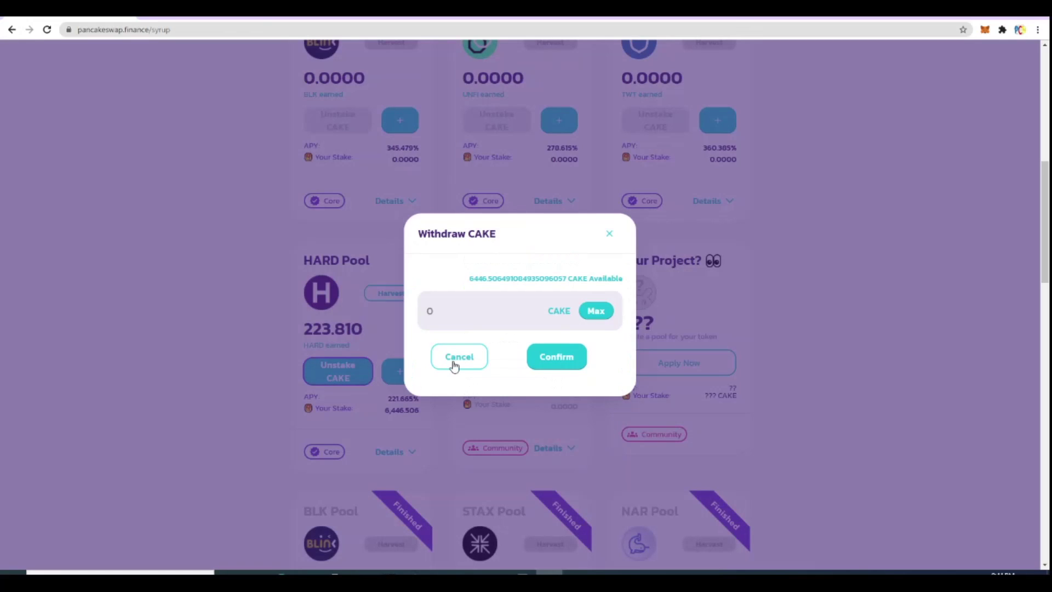
pyautogui.click(454, 362)
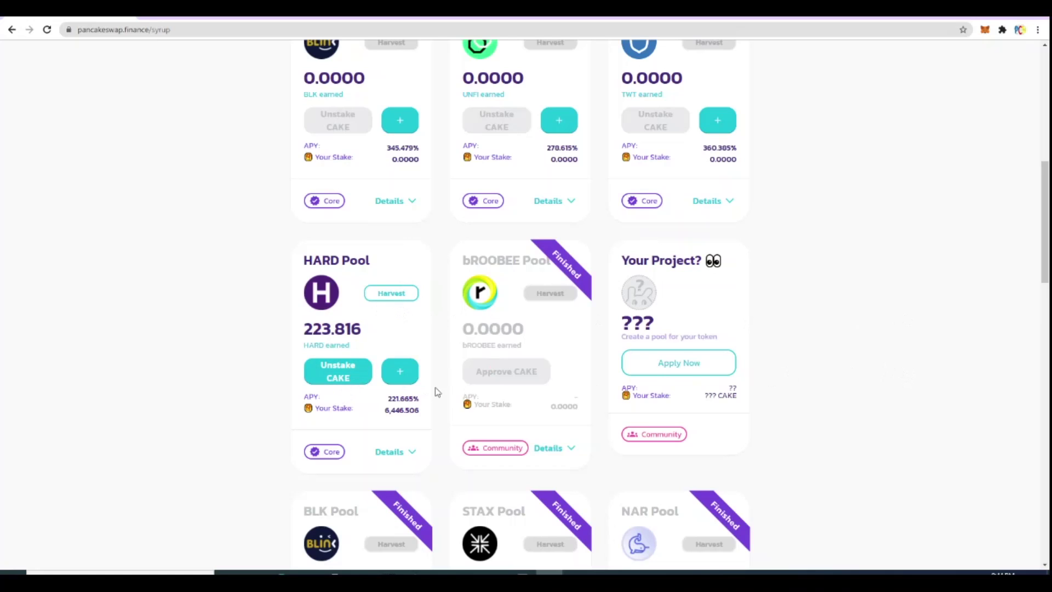
pyautogui.click(333, 388)
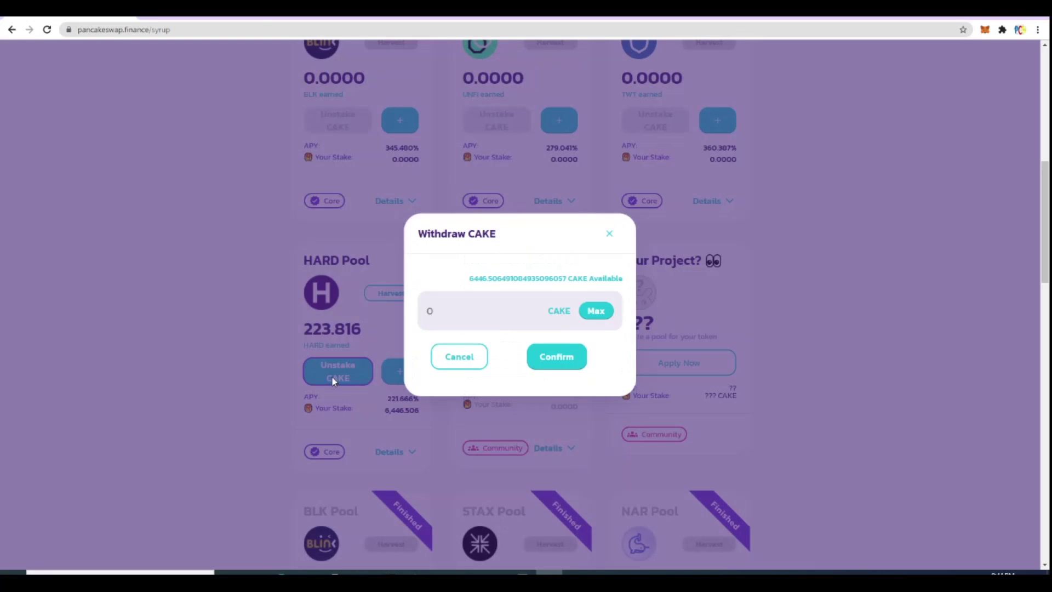
pyautogui.click(552, 357)
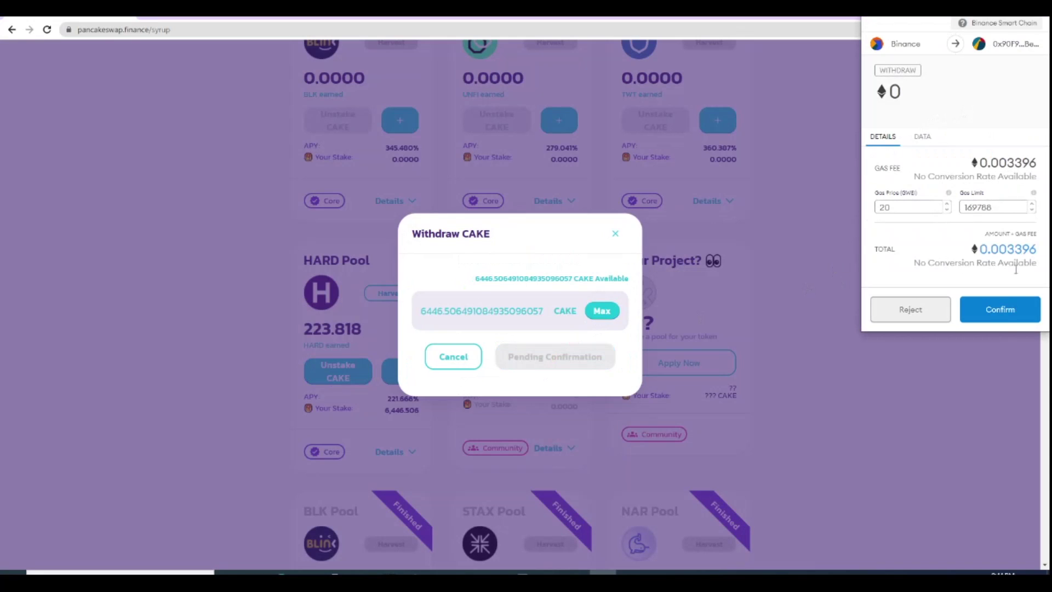
pyautogui.click(1004, 311)
pyautogui.scroll(-1, 946, 326)
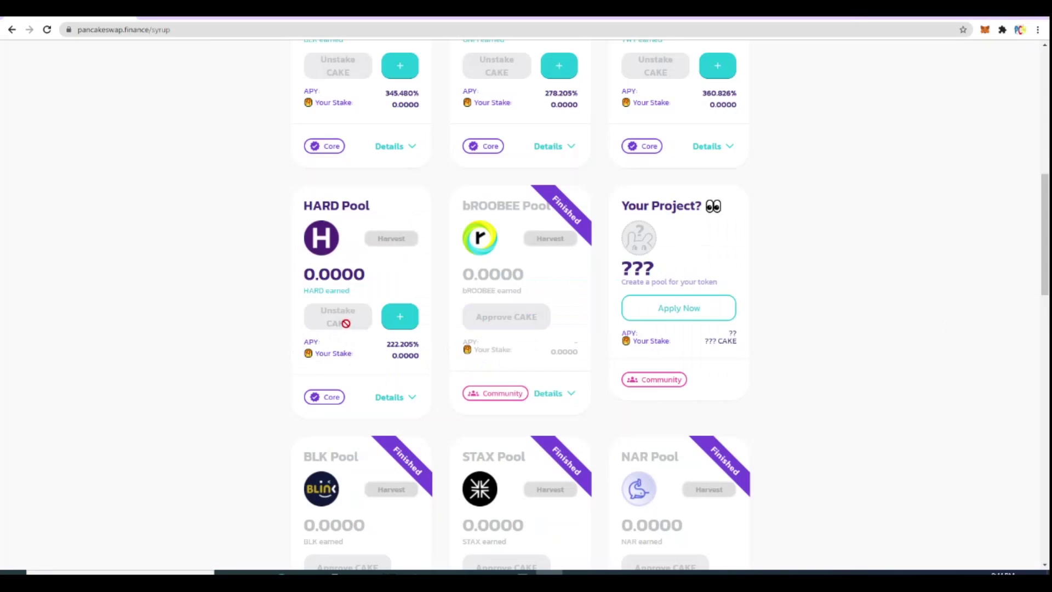
# Step: Check the CAKE and HARD token balances in the MetaMask wallet
pyautogui.scroll(10, 956, 313)
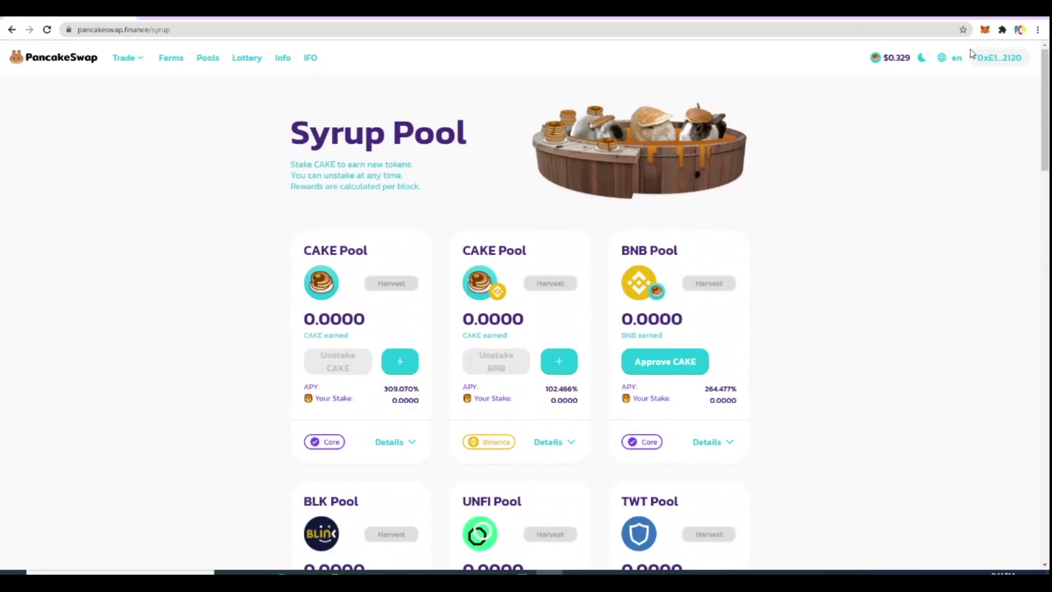
pyautogui.click(985, 30)
pyautogui.scroll(-3, 899, 294)
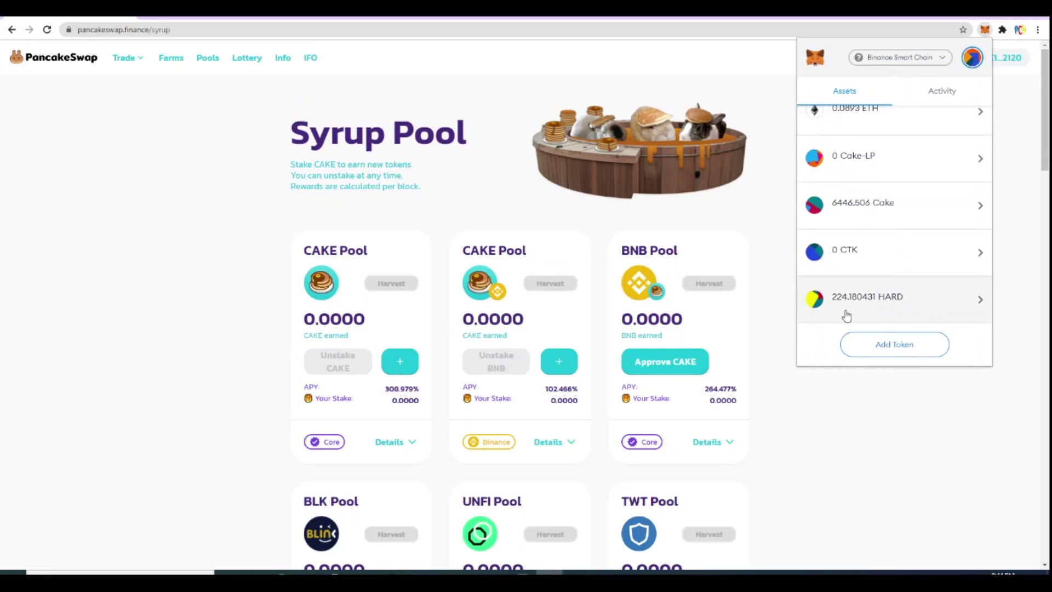
pyautogui.click(847, 460)
pyautogui.scroll(-4, 848, 461)
pyautogui.scroll(4, 848, 460)
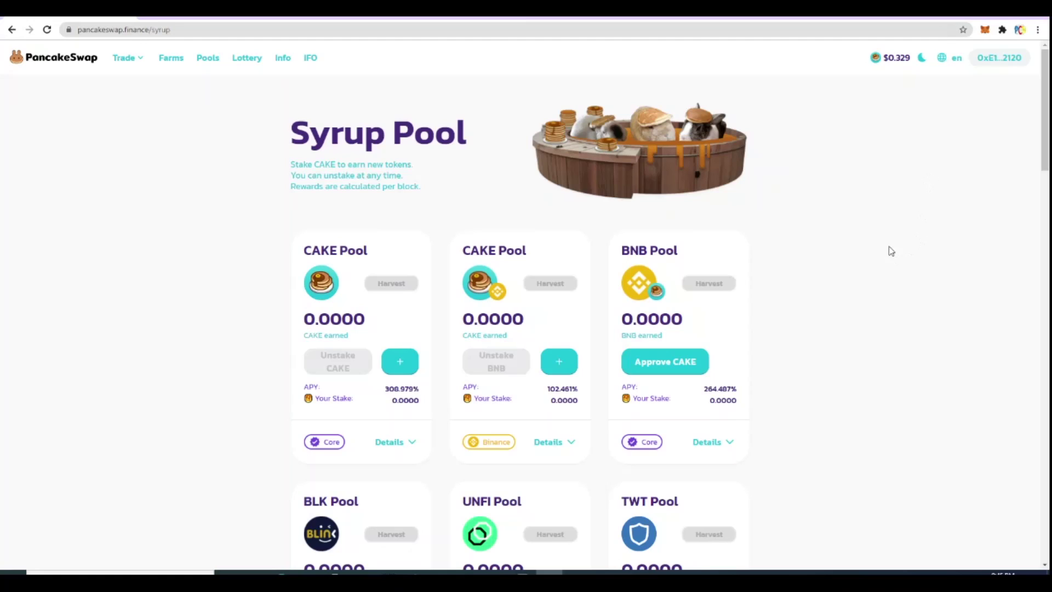
# Step: Switch to the Excel sheet and enter the date 28/11/2020 in cell A26, below 24/11/2020
pyautogui.click(576, 577)
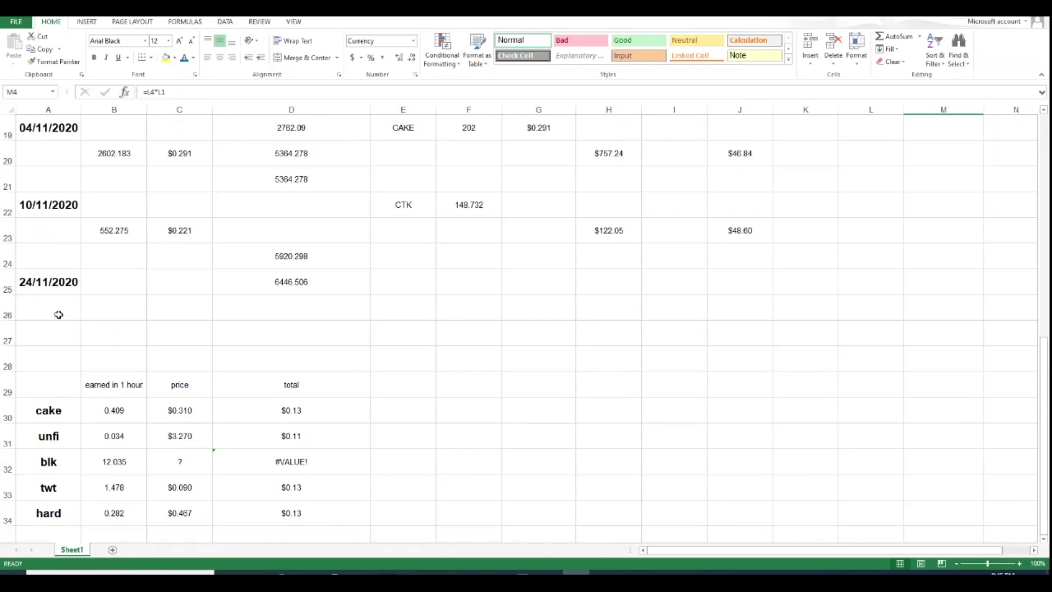
pyautogui.click(51, 313)
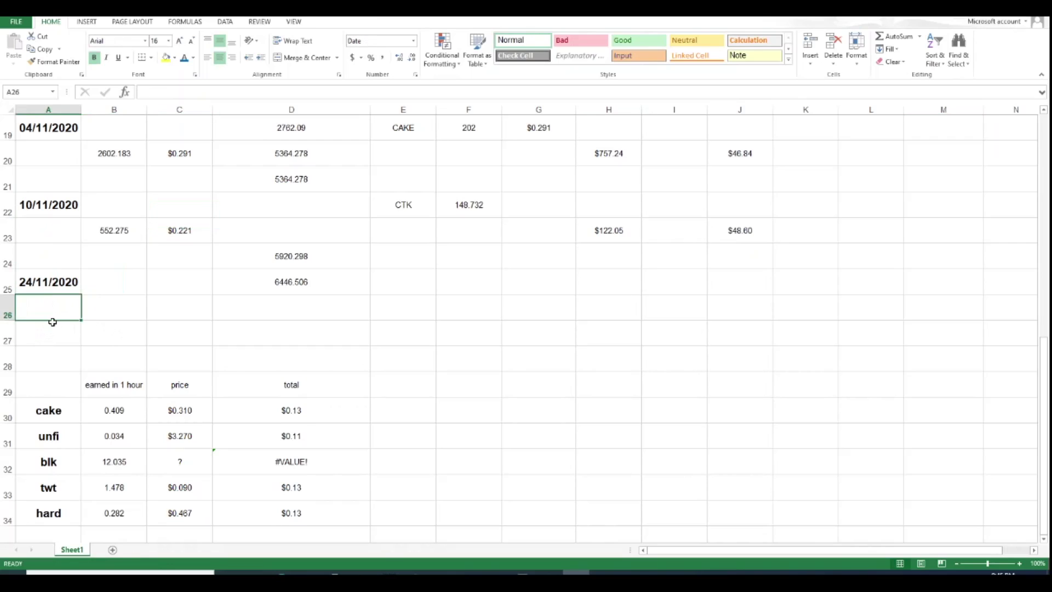
pyautogui.write('28/11')
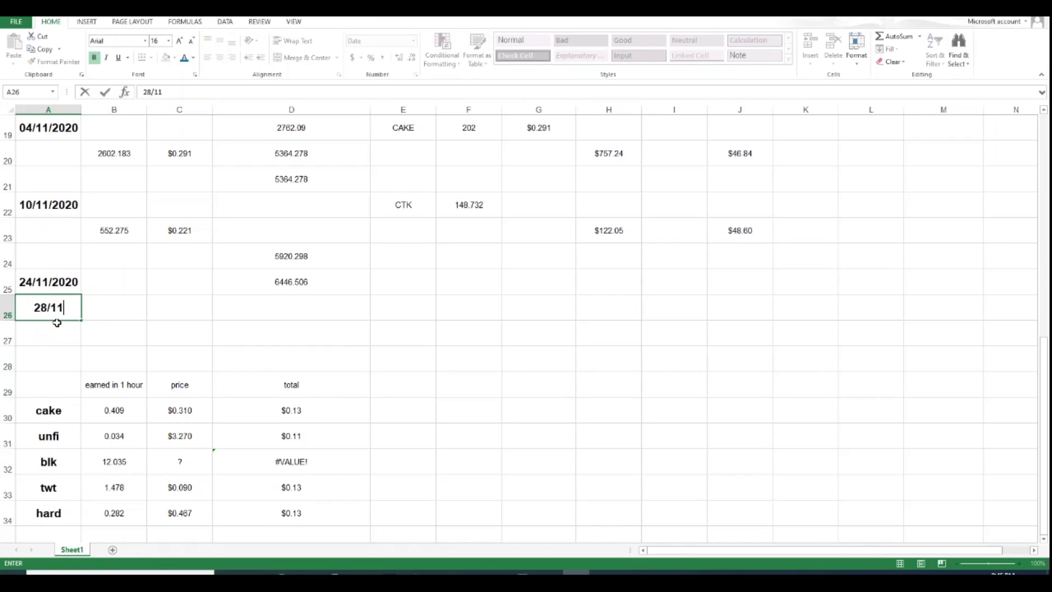
pyautogui.write('/2020')
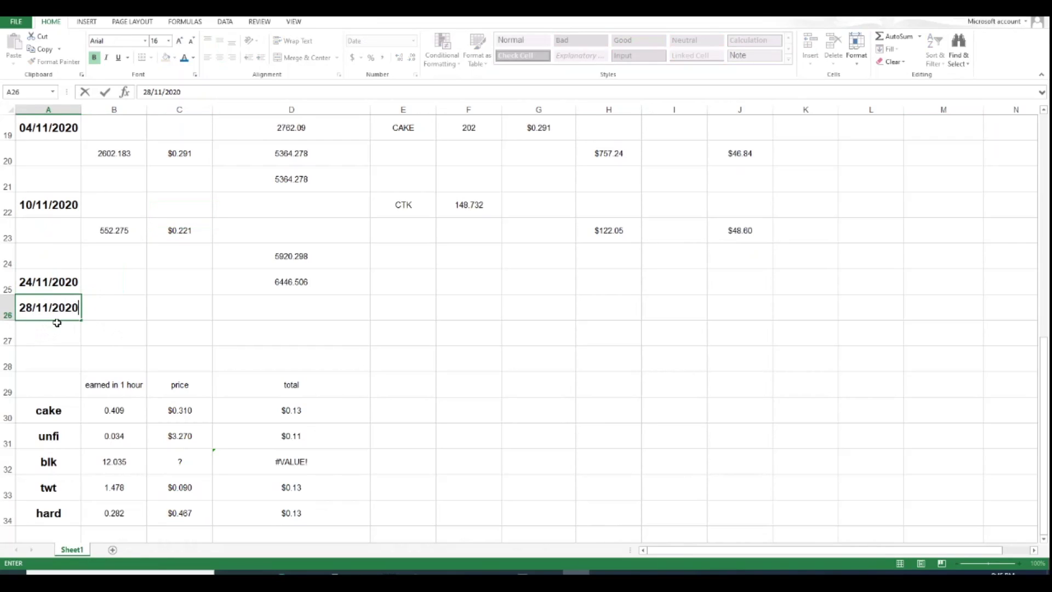
pyautogui.scroll(1, 374, 408)
# Step: Fill the 28/11/2020 row with HARD as the farmed coin, 223 as the amount sold, and the coin's price
pyautogui.click(392, 403)
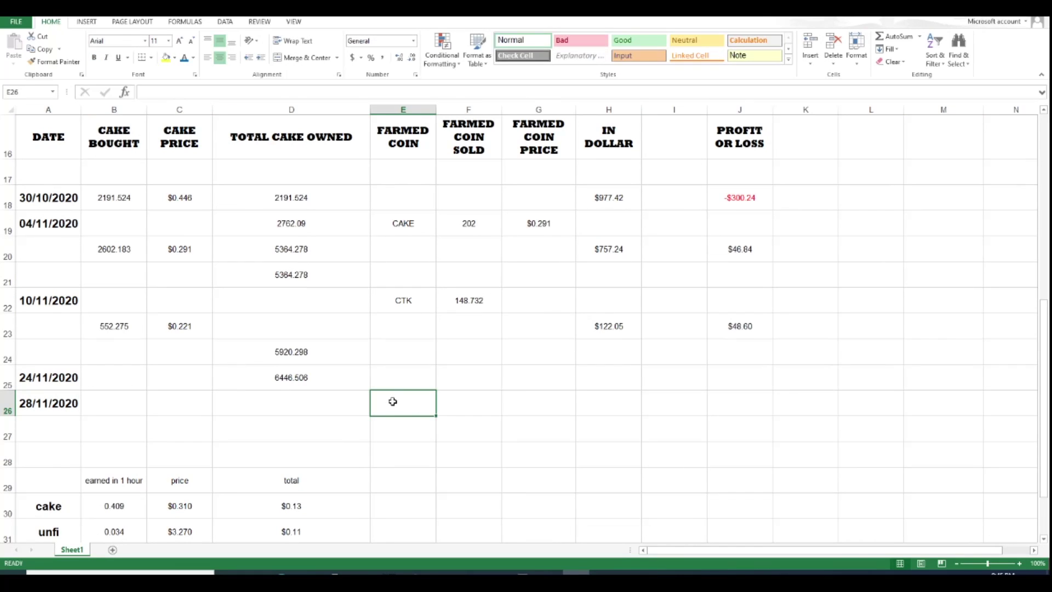
pyautogui.write('hard')
pyautogui.click(496, 406)
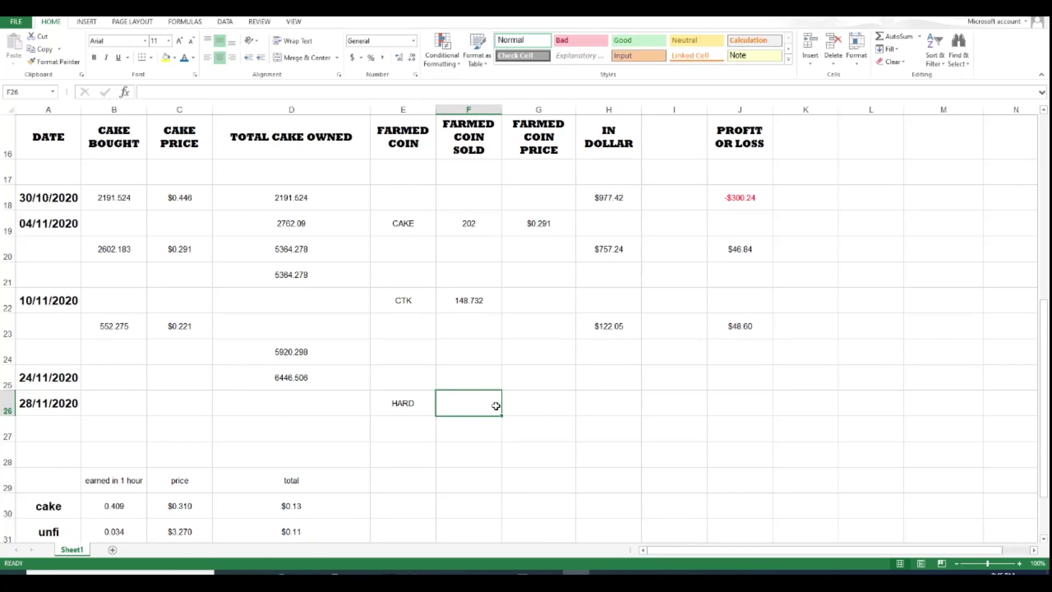
pyautogui.write('223')
pyautogui.press('Tab')
pyautogui.write('0.')
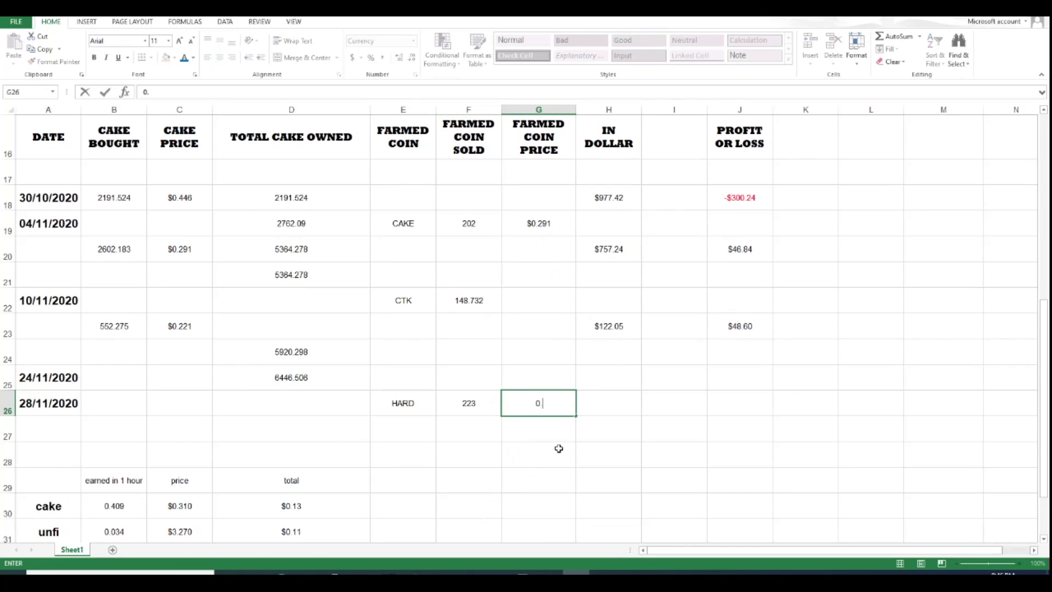
pyautogui.write('025')
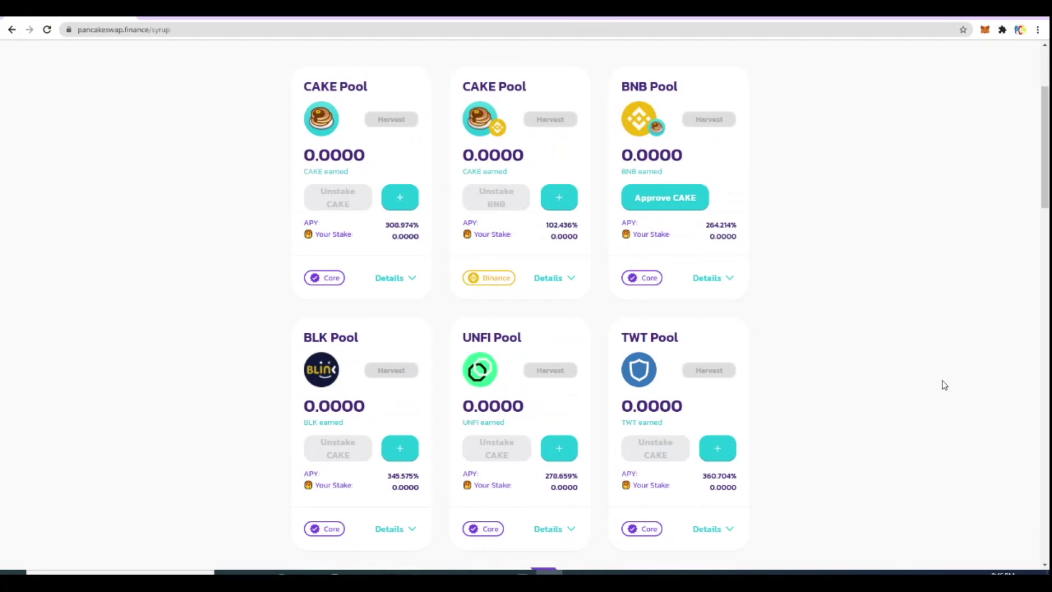
# Step: Review the TWT pool on PancakeSwap and look up the Trust Wallet Token (TWT) price on CoinMarketCap
pyautogui.scroll(-2, 943, 385)
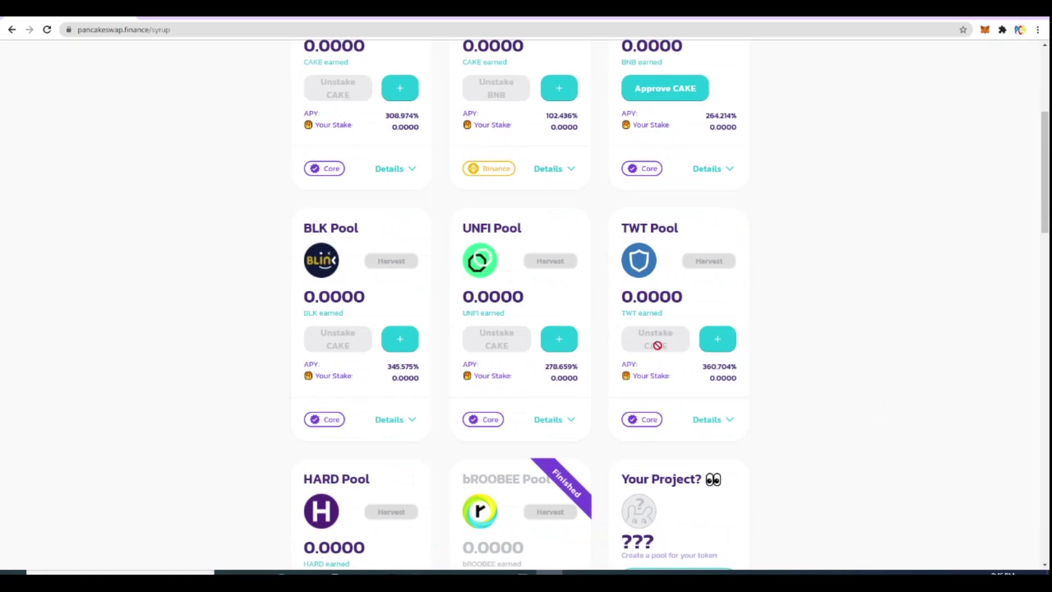
pyautogui.scroll(2, 812, 376)
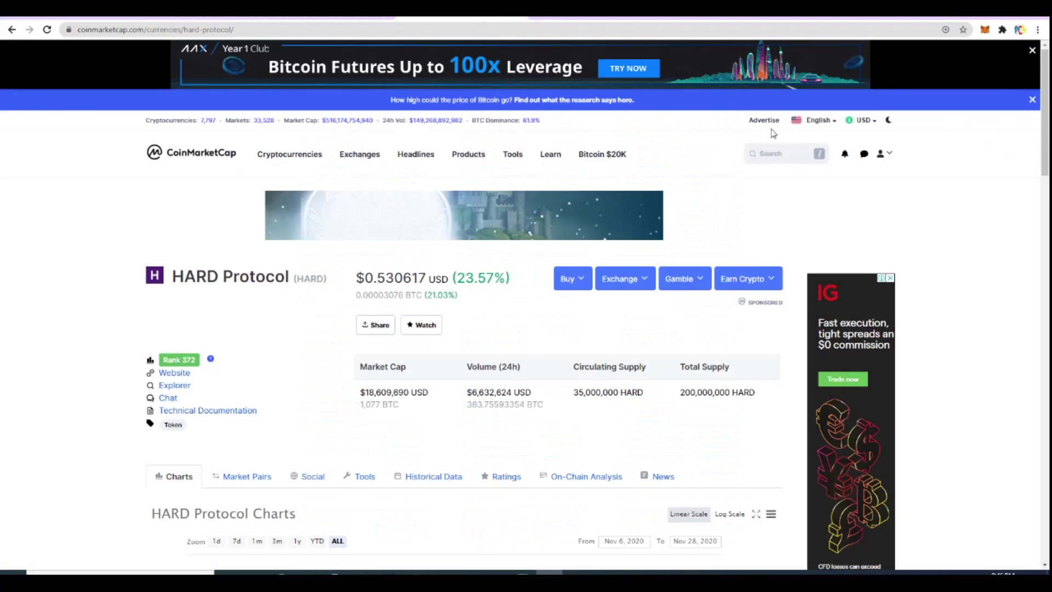
pyautogui.click(767, 154)
pyautogui.write('TWT')
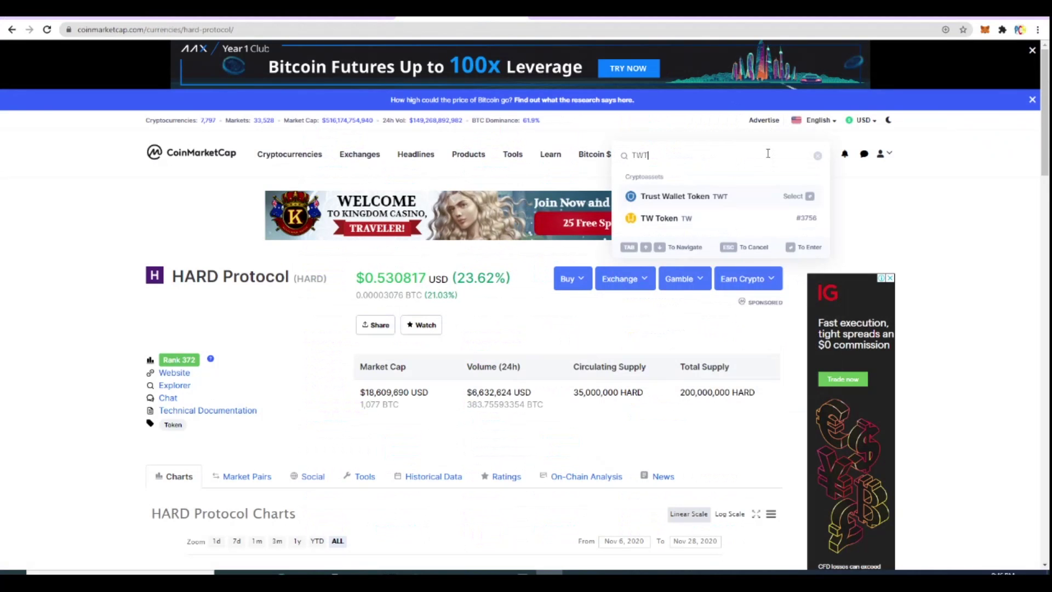
pyautogui.click(710, 198)
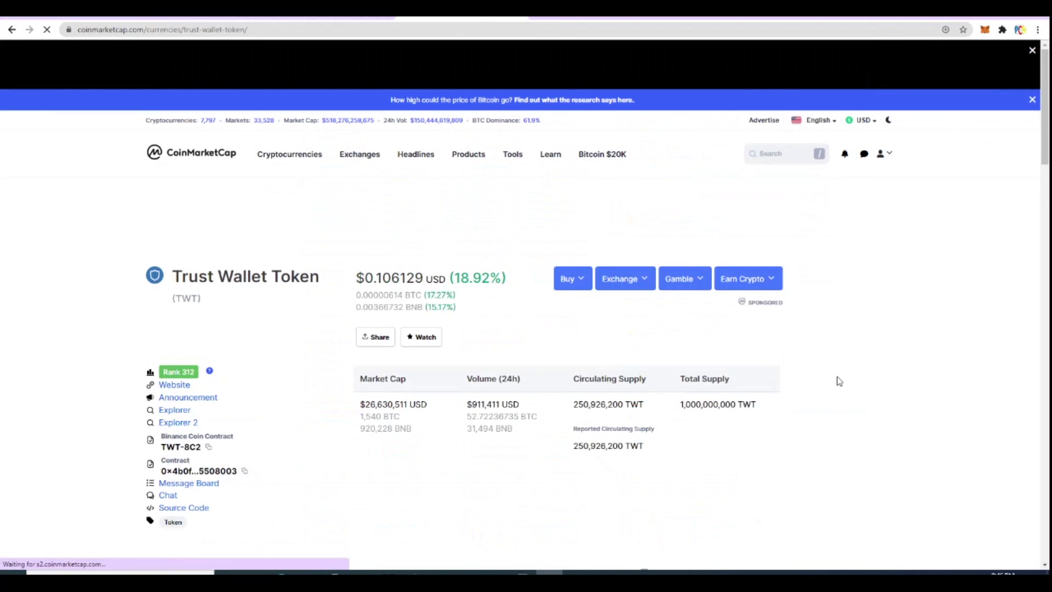
# Step: Return to the PancakeSwap Syrup pools and compare the APYs of the CAKE, BLK, UNFI and TWT pools
pyautogui.click(45, 15)
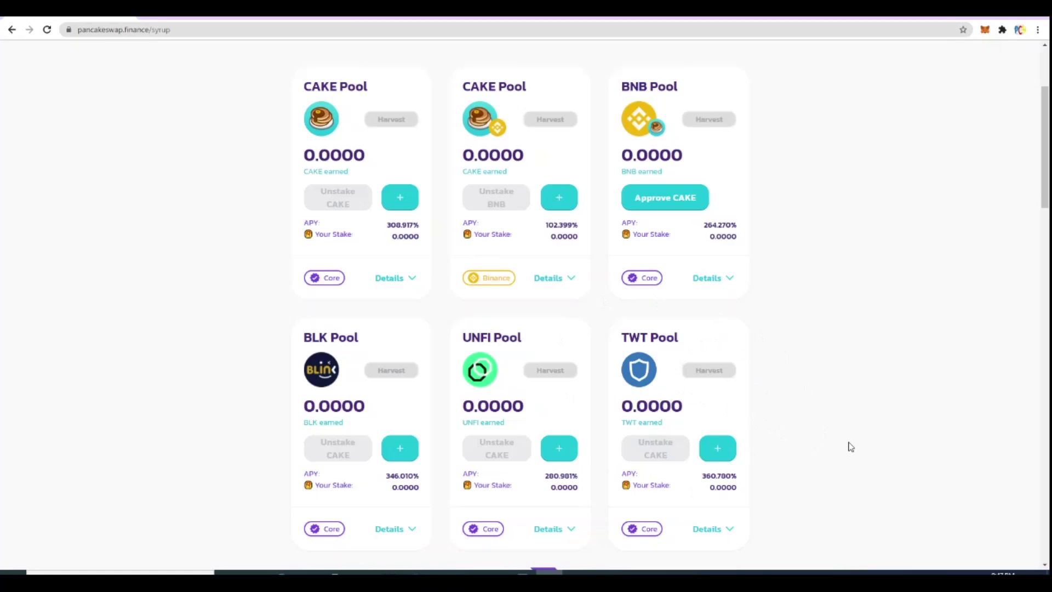
pyautogui.scroll(-1, 843, 445)
pyautogui.scroll(2, 838, 444)
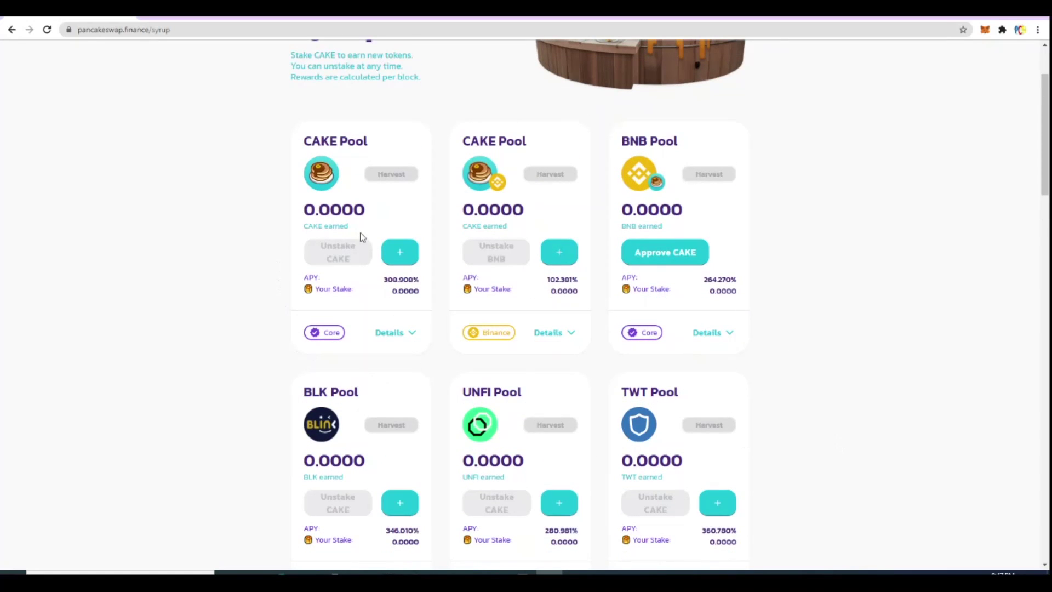
pyautogui.scroll(-2, 225, 296)
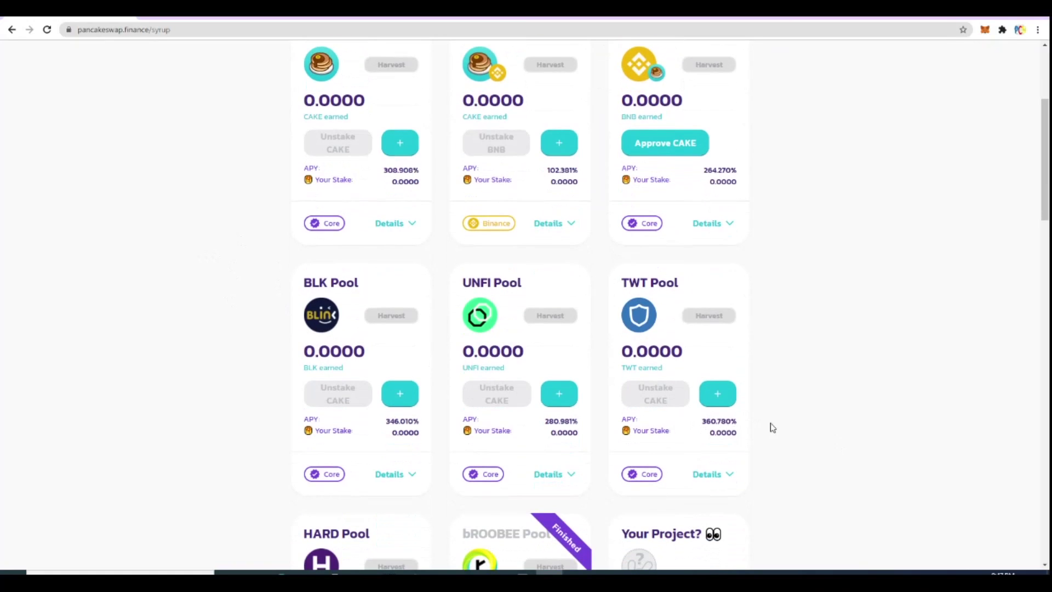
pyautogui.scroll(1, 794, 437)
pyautogui.scroll(-2, 794, 436)
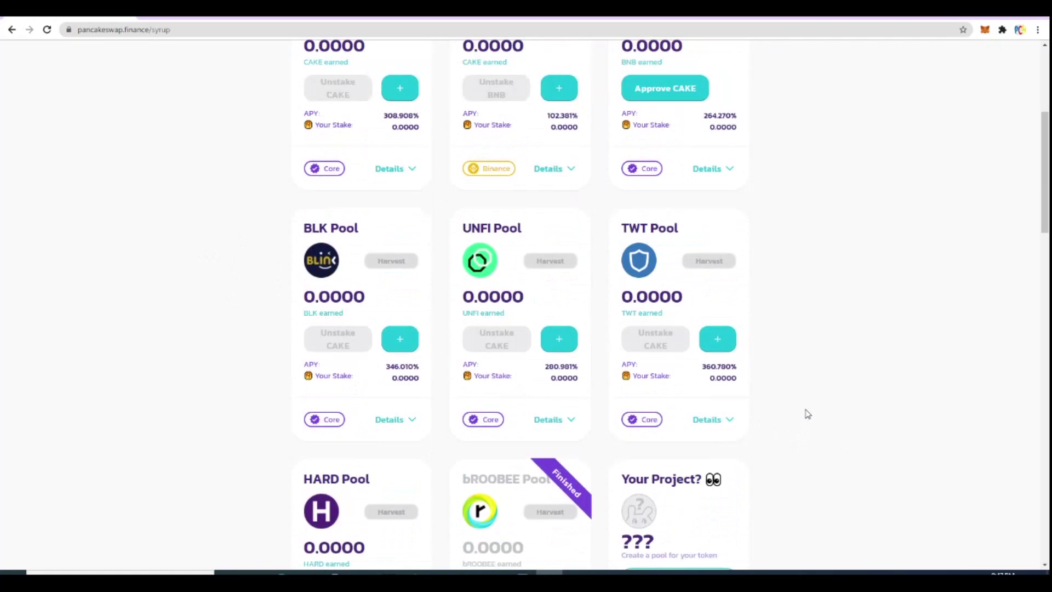
pyautogui.scroll(5, 855, 373)
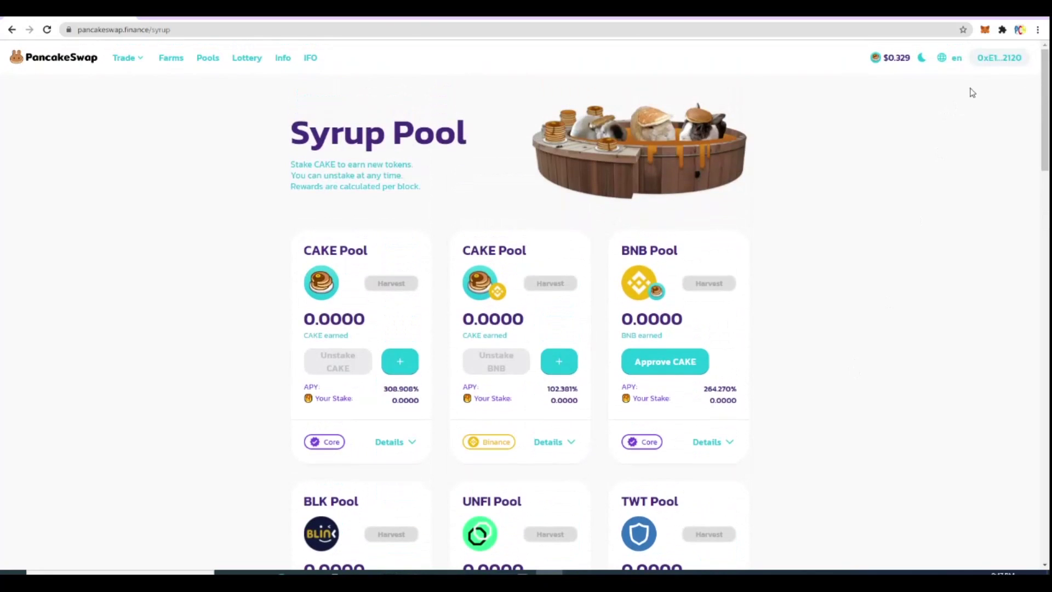
# Step: Recheck the wallet's CAKE and HARD holdings in MetaMask
pyautogui.click(985, 30)
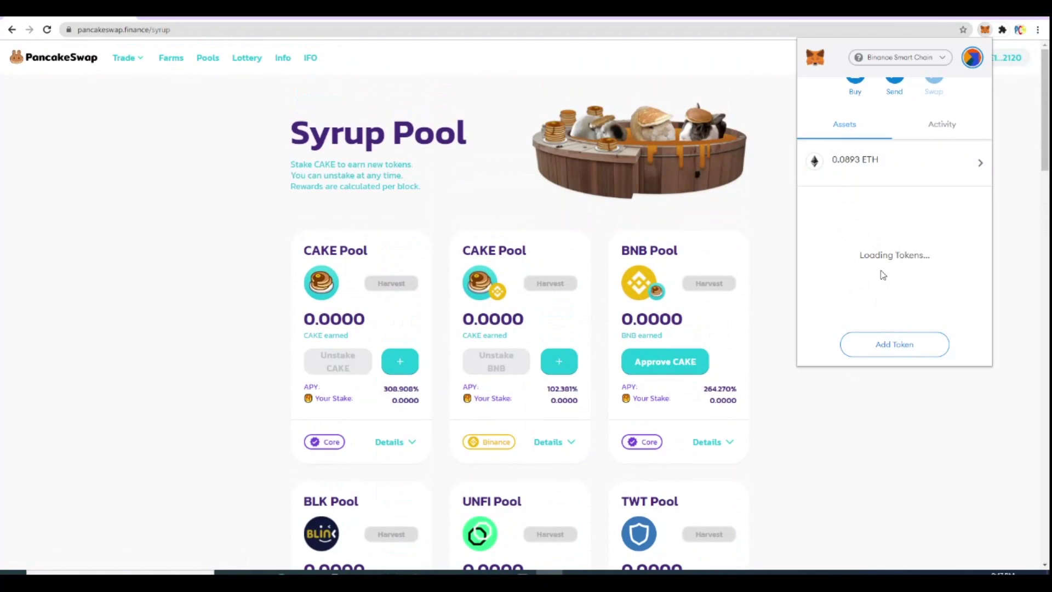
pyautogui.scroll(-1, 880, 248)
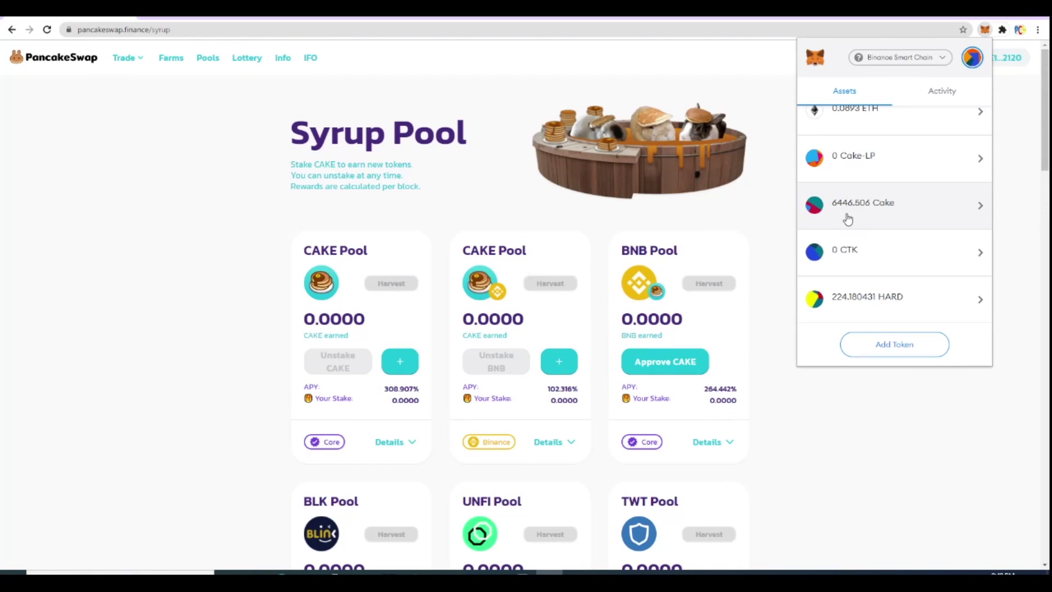
pyautogui.click(837, 464)
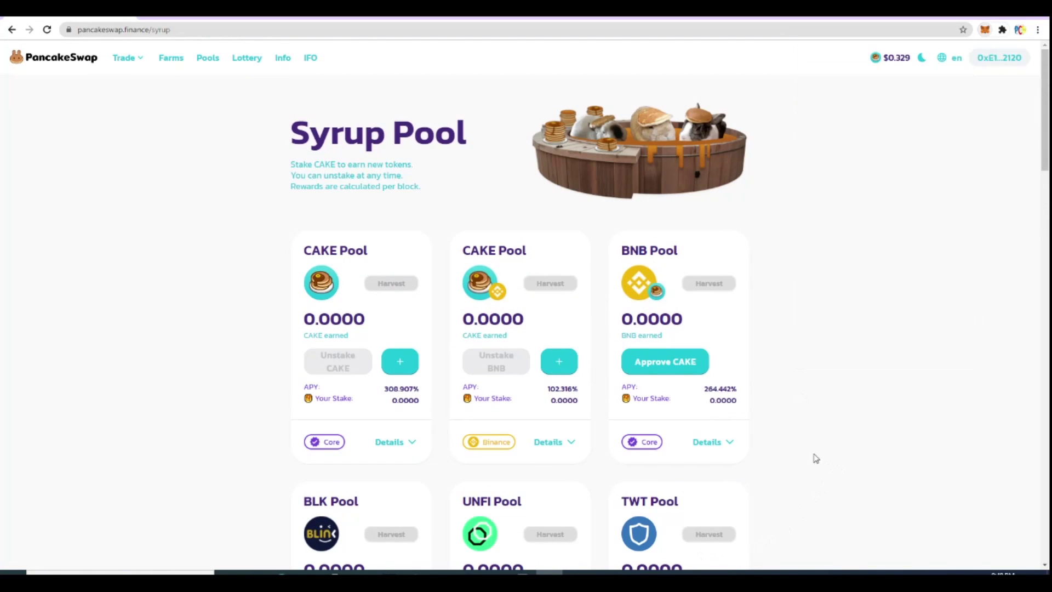
# Step: Open the PancakeSwap exchange and choose HARD as the token to swap from
pyautogui.moveTo(130, 57)
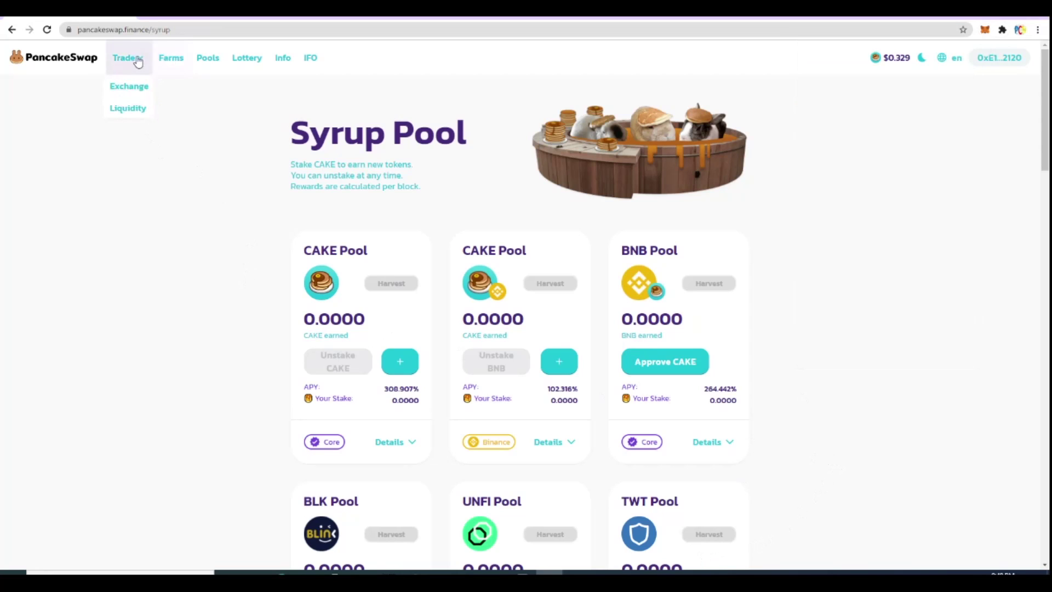
pyautogui.click(128, 89)
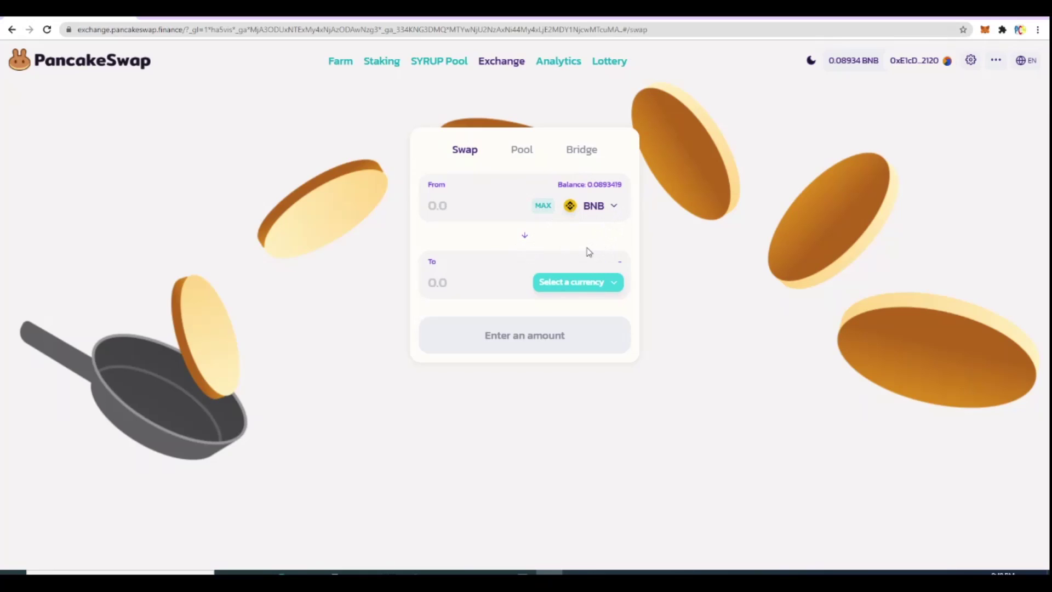
pyautogui.click(611, 208)
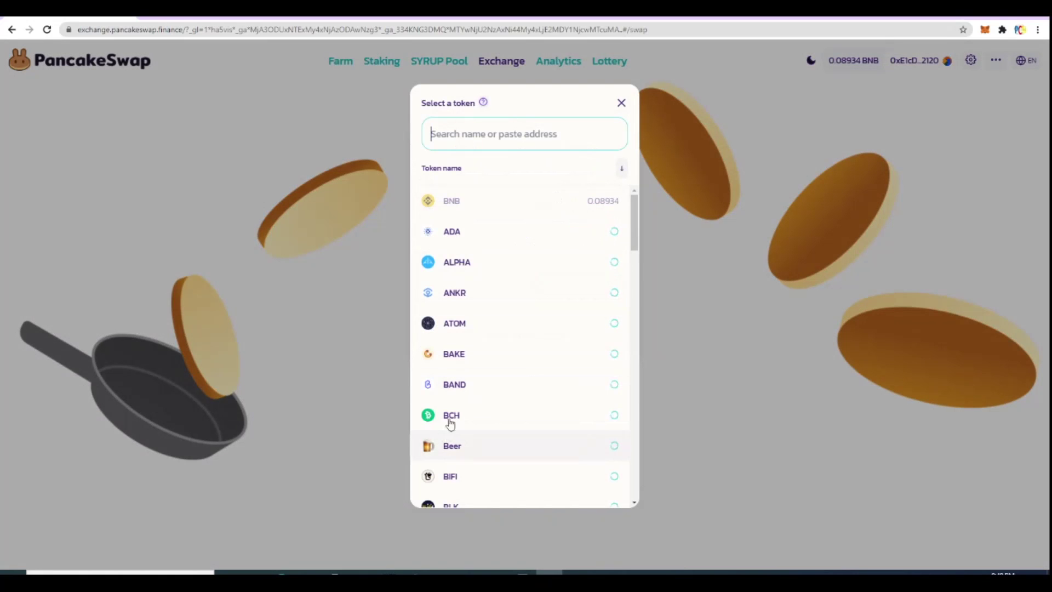
pyautogui.scroll(-4, 460, 461)
pyautogui.scroll(-5, 460, 462)
pyautogui.click(441, 318)
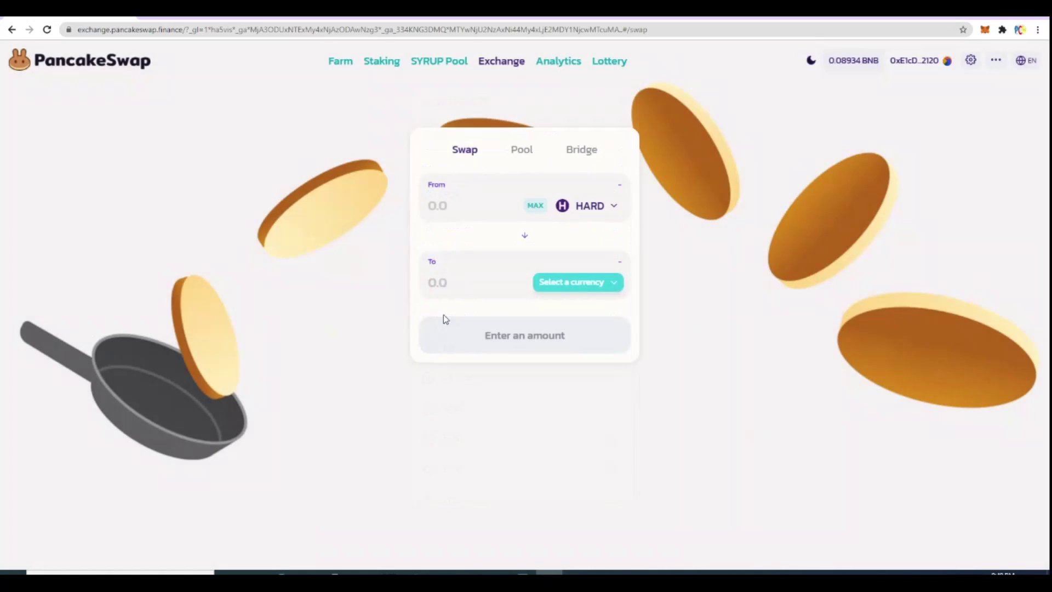
# Step: Choose CAKE as the token to receive and set the swap amount to the maximum, 224.180431 HARD
pyautogui.click(602, 284)
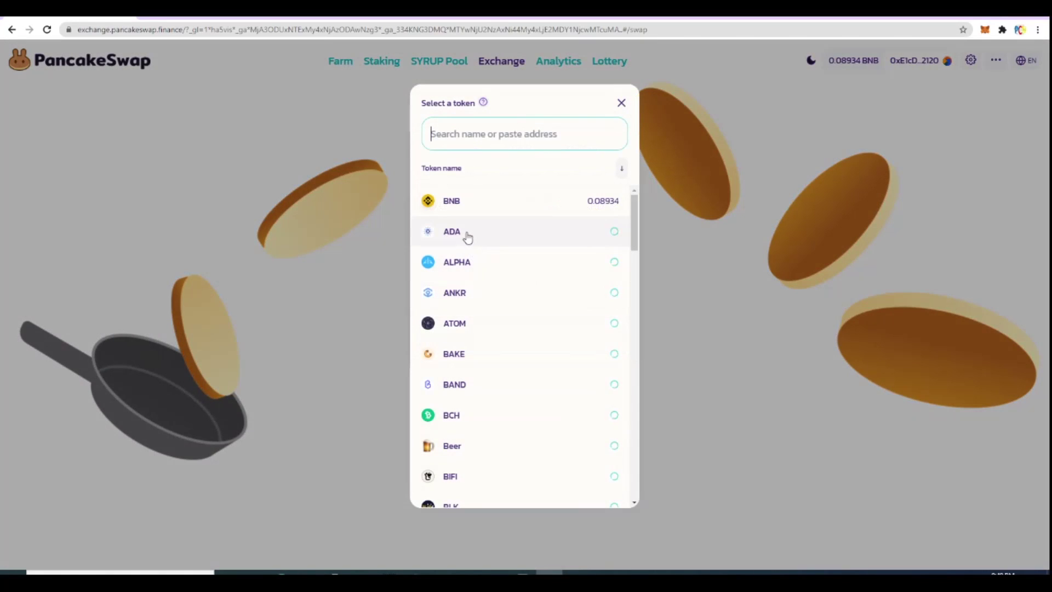
pyautogui.scroll(-4, 463, 384)
pyautogui.click(461, 442)
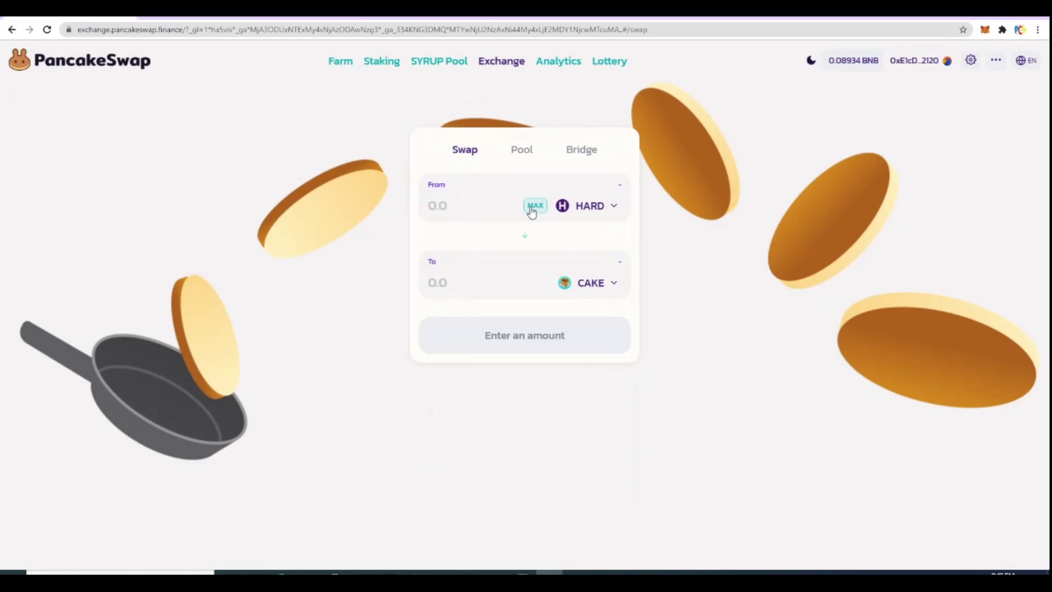
pyautogui.click(531, 211)
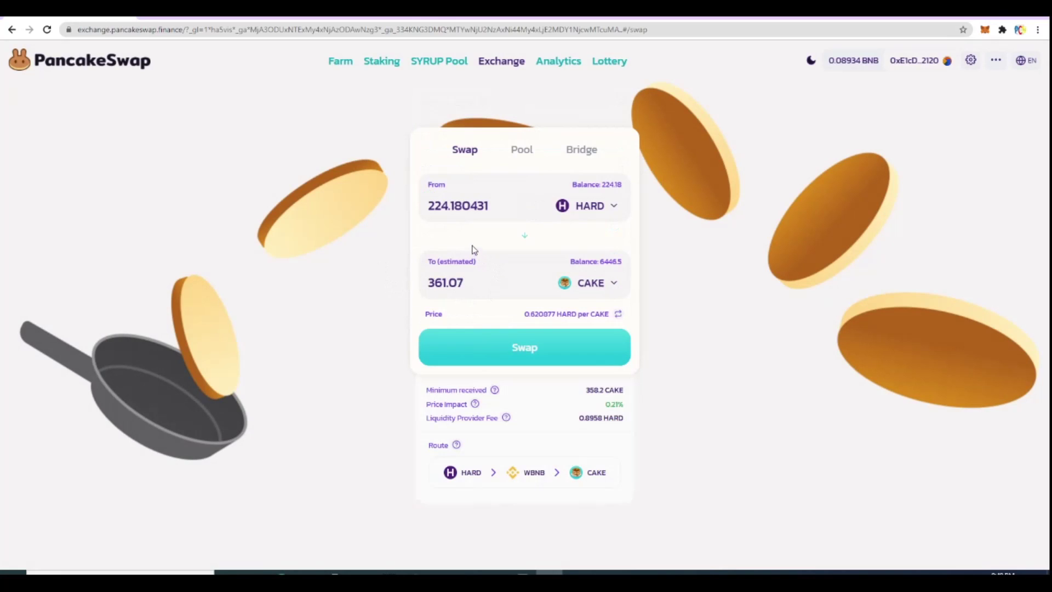
# Step: Submit the swap of 224.180431 HARD for CAKE, approve it in the wallet, and dismiss the submission notice
pyautogui.click(546, 350)
pyautogui.click(522, 406)
pyautogui.click(994, 311)
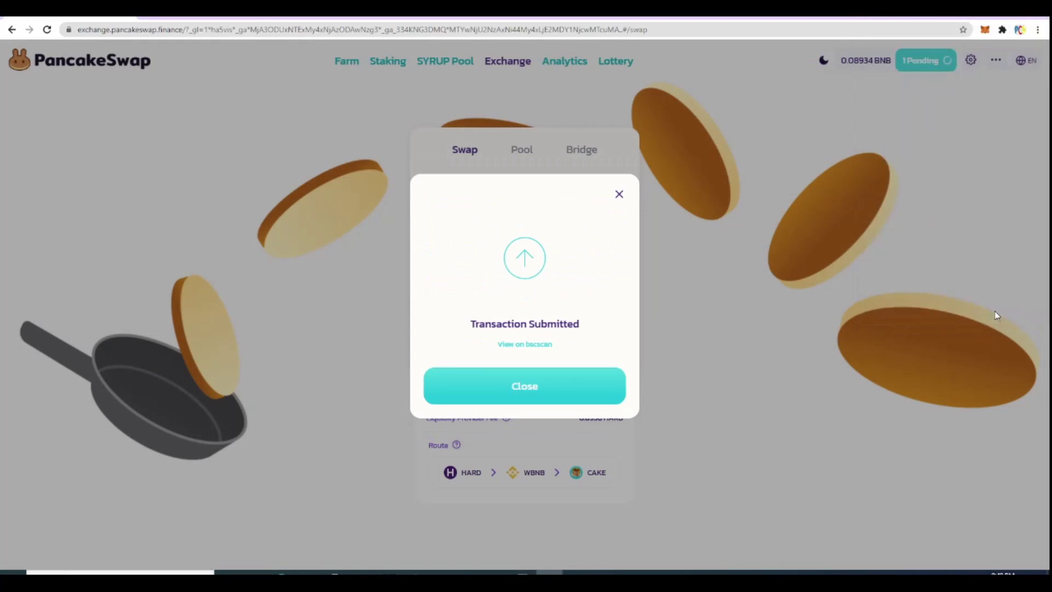
pyautogui.click(995, 311)
# Step: Check the wallet's CAKE and HARD balances in MetaMask
pyautogui.click(985, 30)
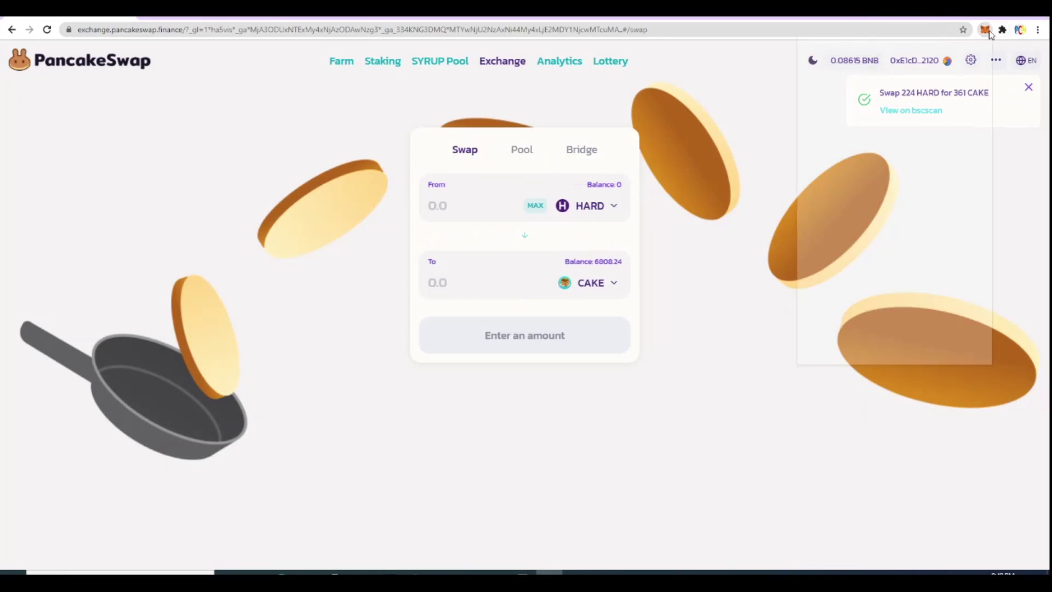
pyautogui.scroll(-3, 876, 273)
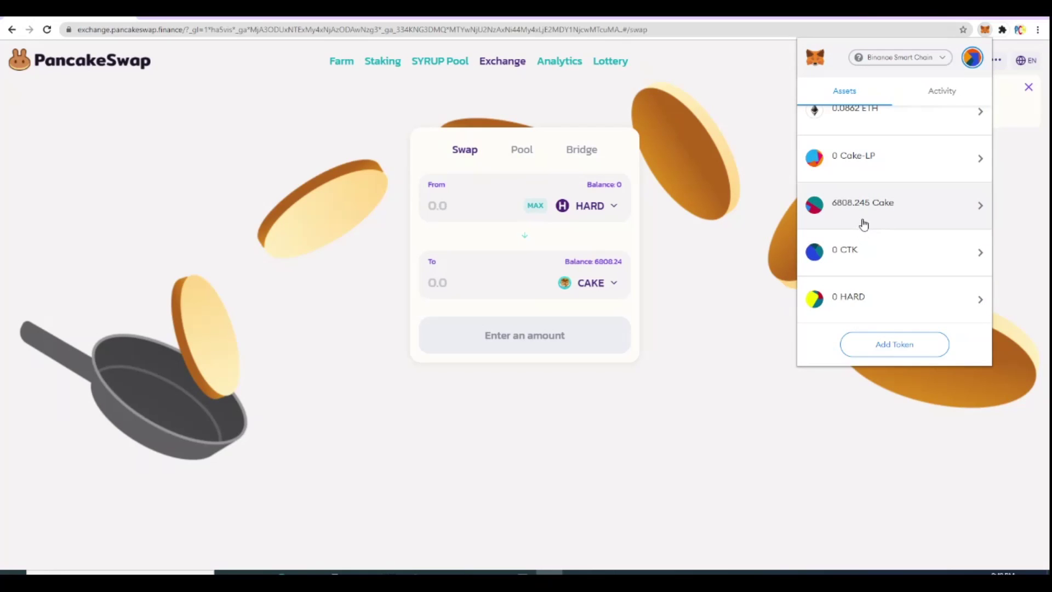
pyautogui.click(656, 228)
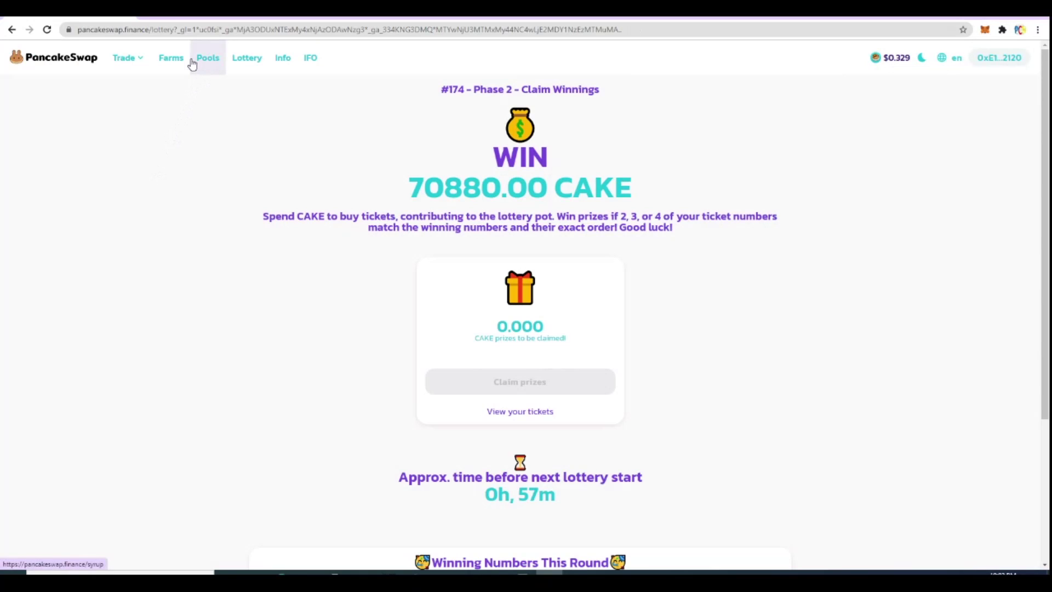
# Step: Open the Syrup pools and request a deposit of the maximum available CAKE into the TWT pool
pyautogui.click(209, 59)
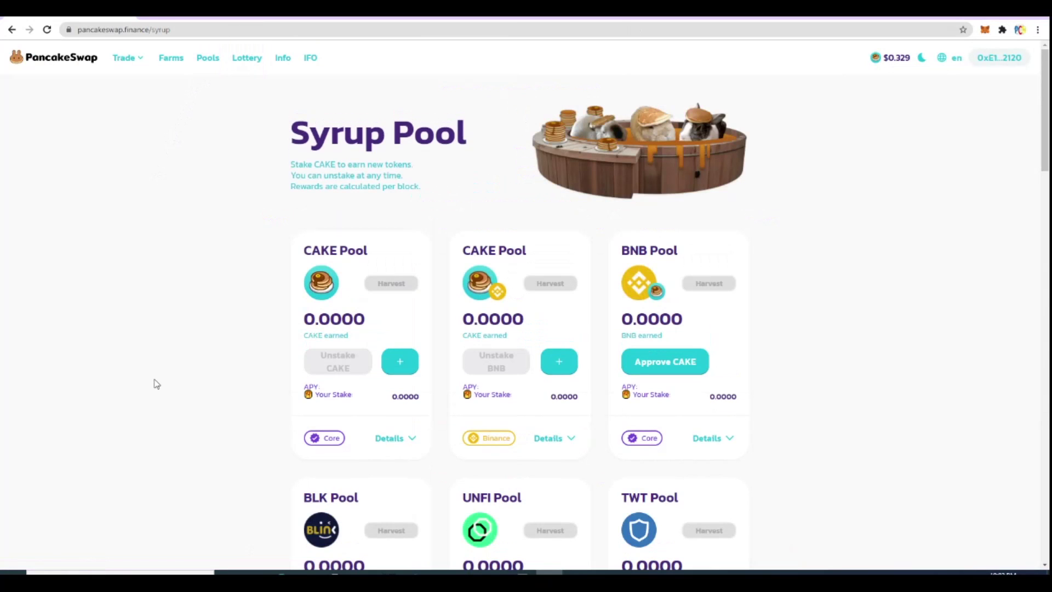
pyautogui.scroll(-3, 156, 383)
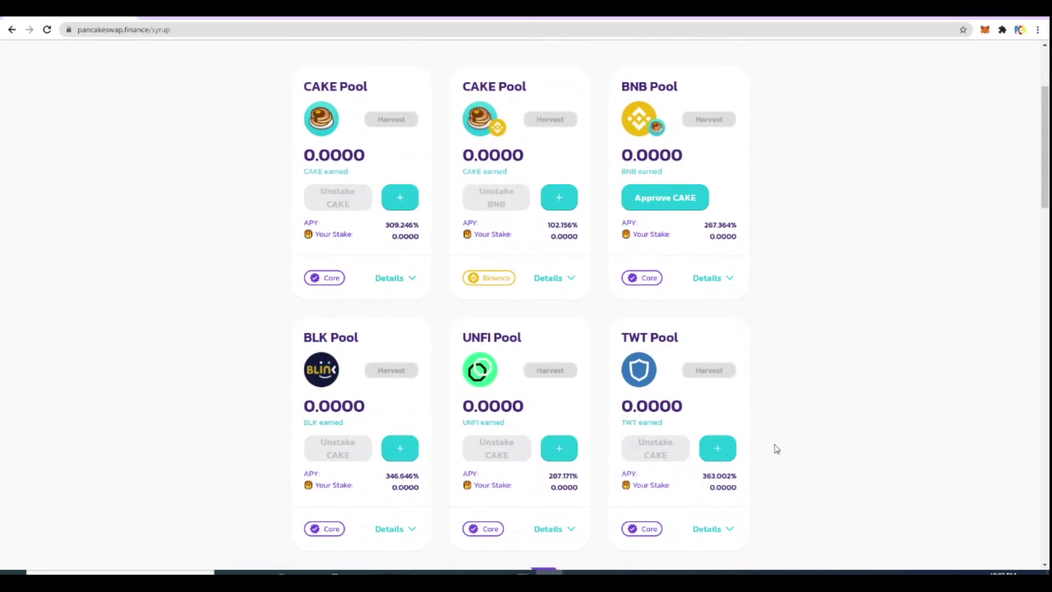
pyautogui.scroll(-4, 822, 493)
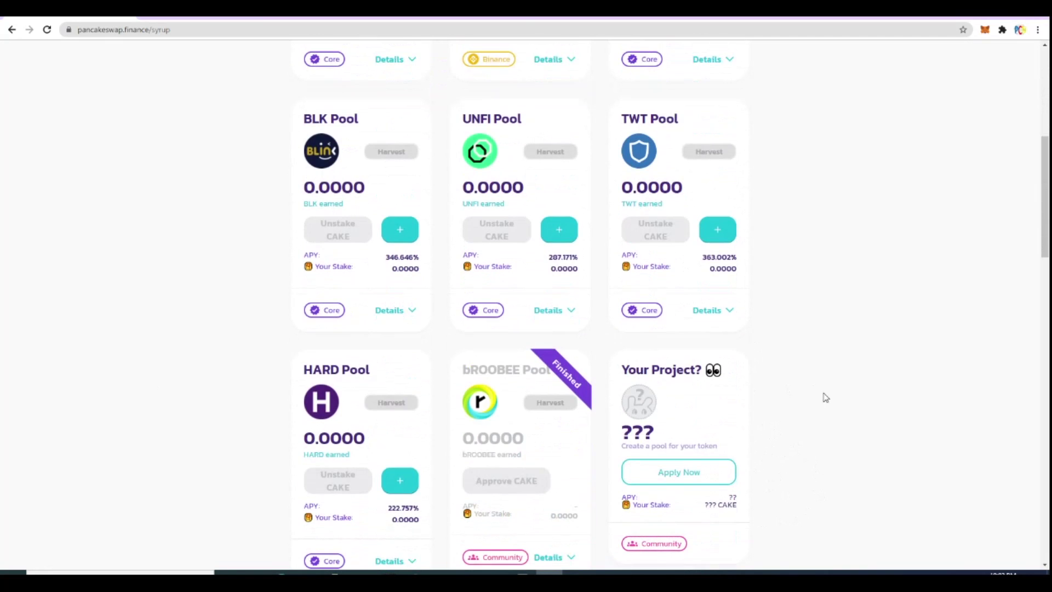
pyautogui.click(718, 229)
pyautogui.scroll(2, 796, 350)
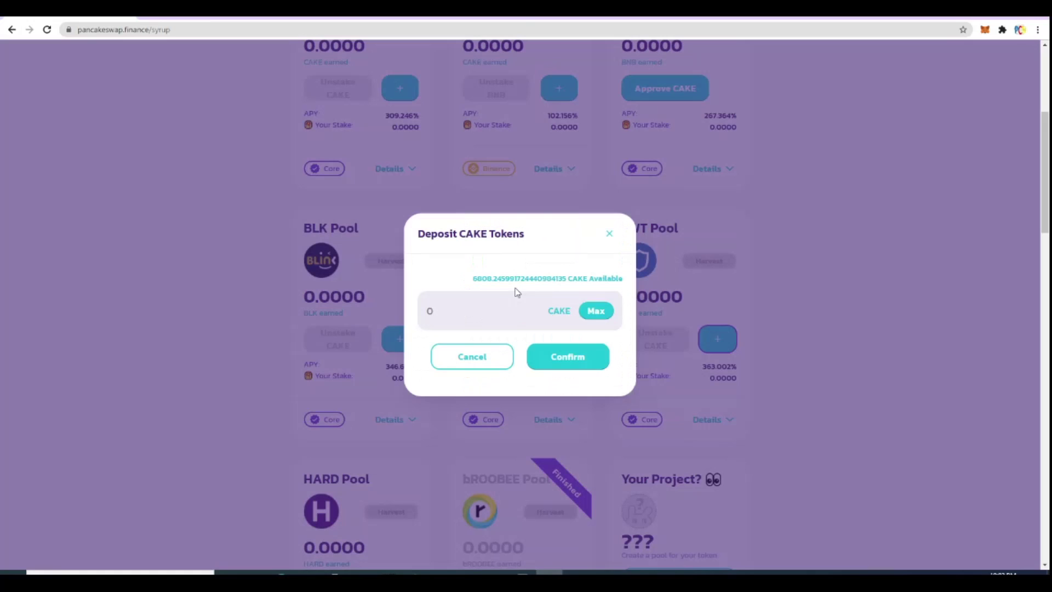
pyautogui.click(596, 311)
pyautogui.click(568, 357)
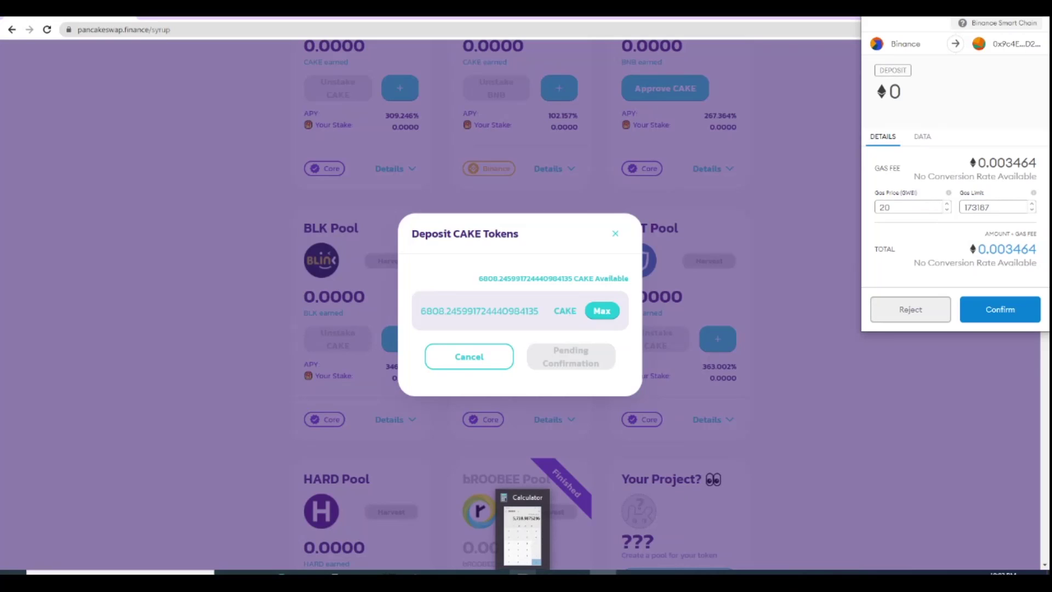
# Step: Work out the deposit's approximate gas cost in Calculator by multiplying 0.003 by 29, and close Calculator
pyautogui.click(522, 573)
pyautogui.moveTo(911, 142); pyautogui.dragTo(644, 161)
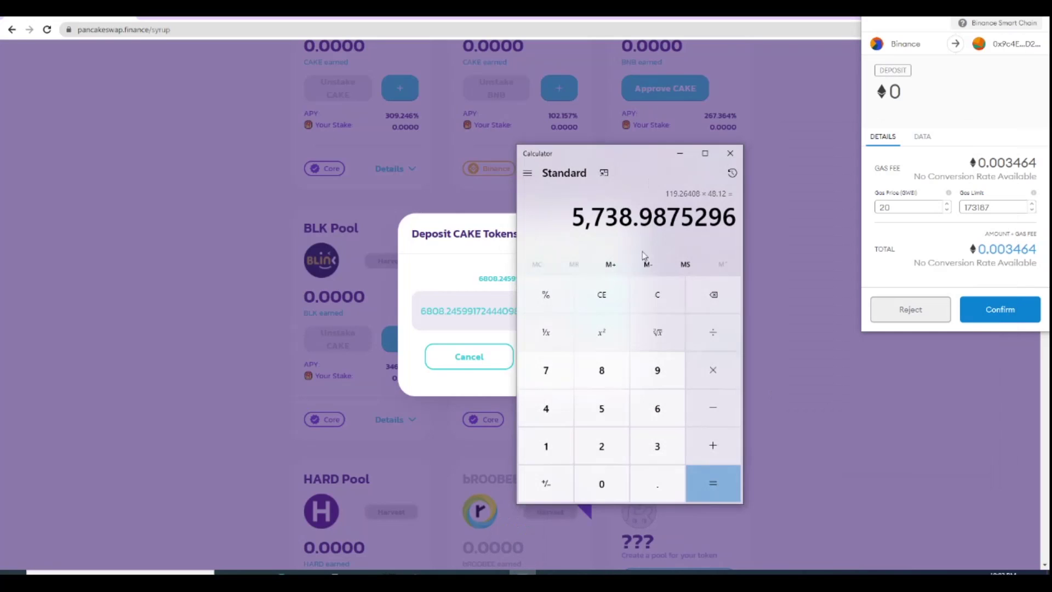
pyautogui.click(636, 488)
pyautogui.doubleClick(606, 485)
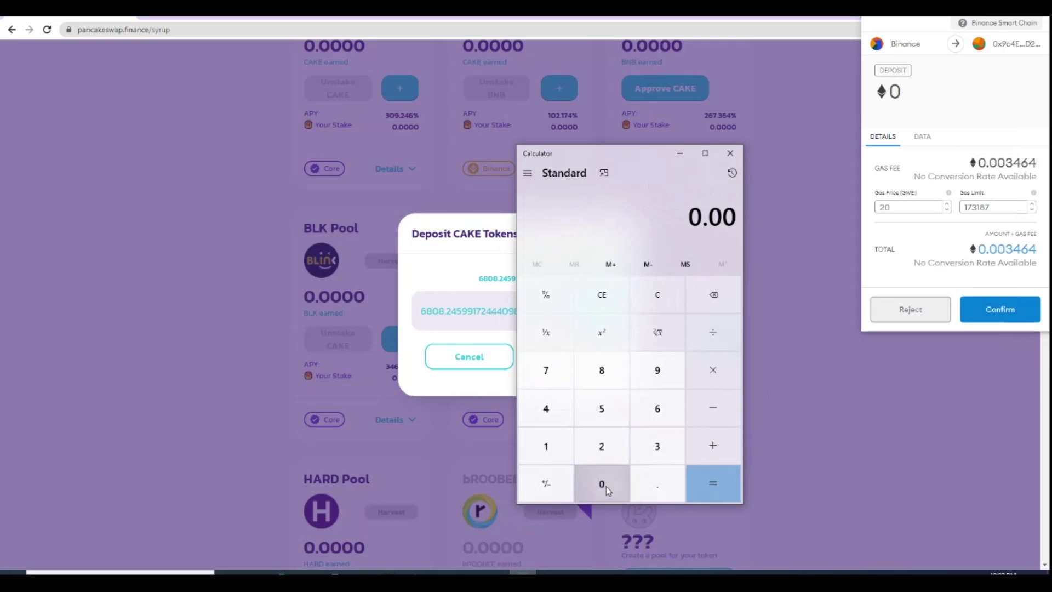
pyautogui.click(657, 446)
pyautogui.click(713, 370)
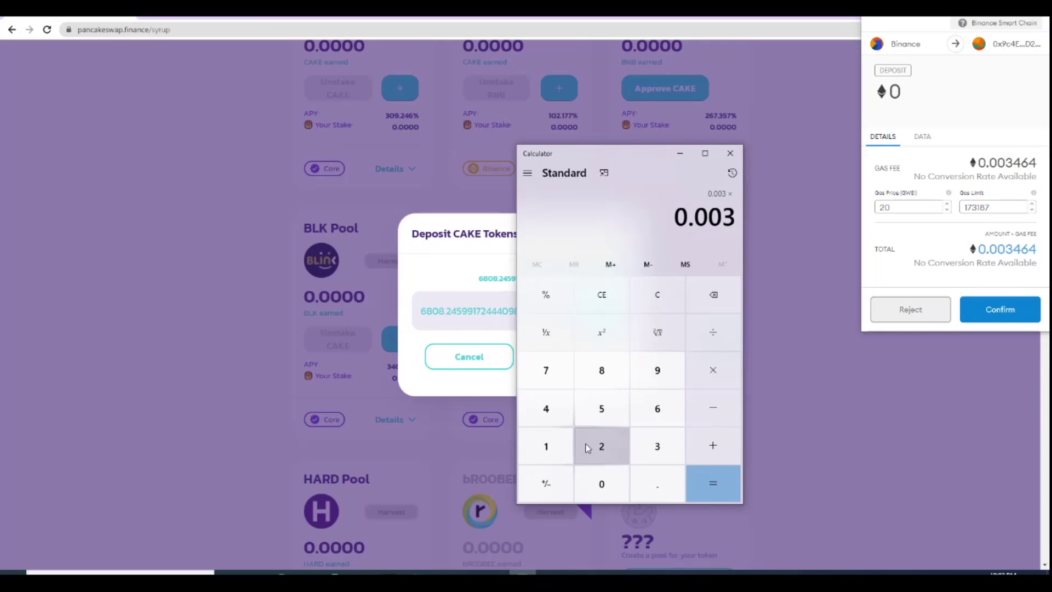
pyautogui.click(602, 446)
pyautogui.click(658, 370)
pyautogui.click(706, 481)
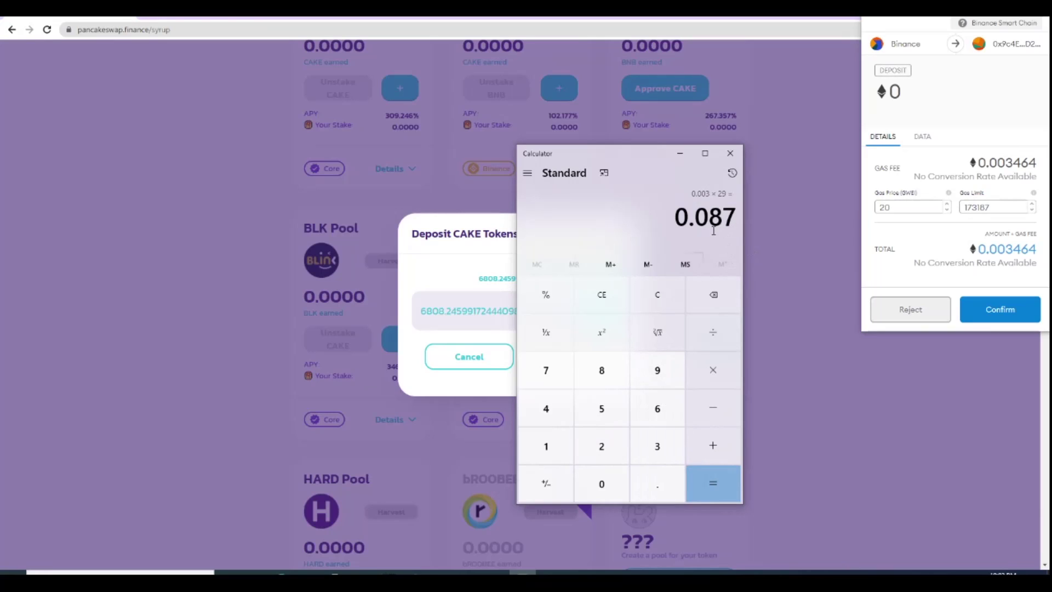
pyautogui.click(730, 153)
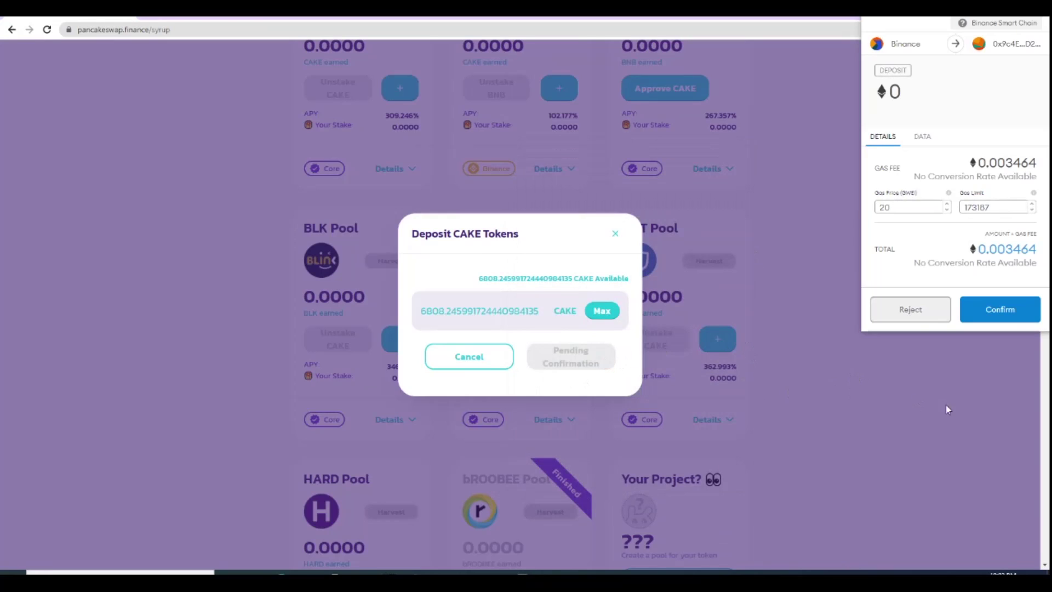
# Step: Approve the CAKE deposit in MetaMask and check the stake in the TWT pool
pyautogui.click(1000, 309)
pyautogui.scroll(5, 994, 336)
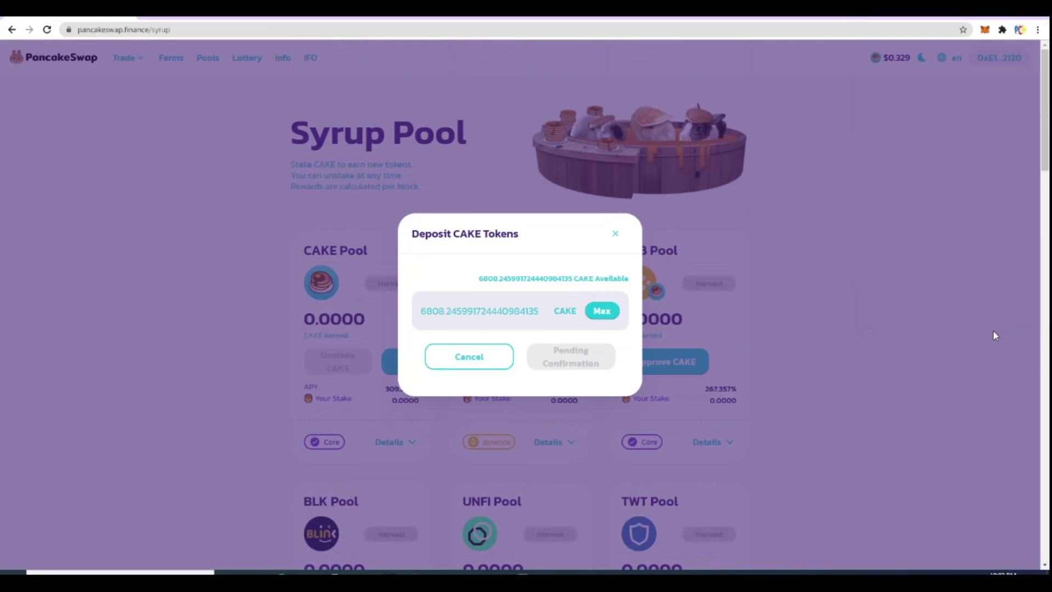
pyautogui.scroll(-4, 994, 335)
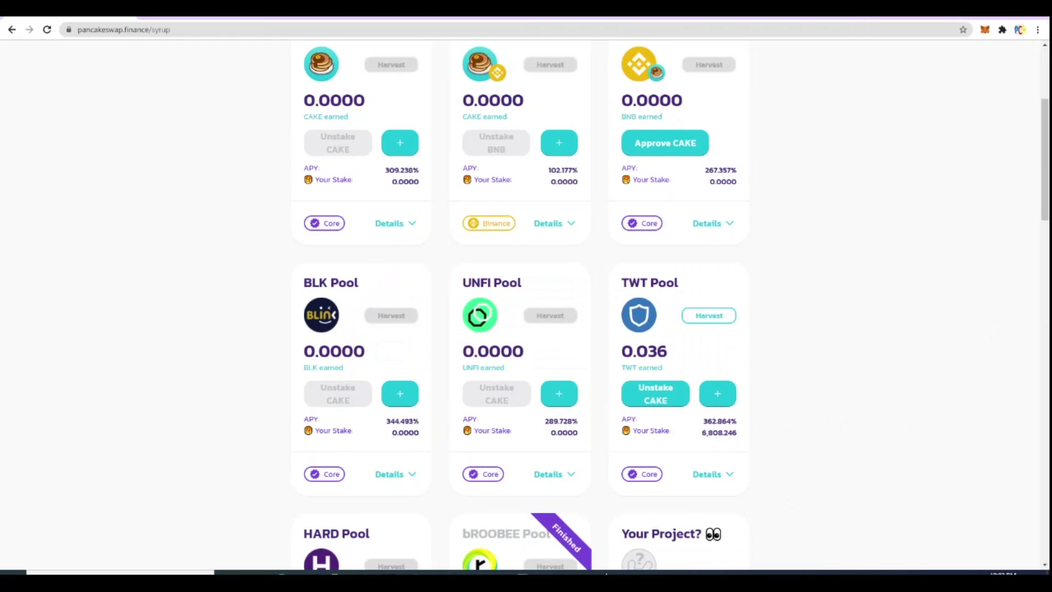
# Step: Switch to the Excel profit-and-loss sheet and set the total CAKE owned in L3 to 6808.246, matching the TWT pool stake
pyautogui.click(576, 573)
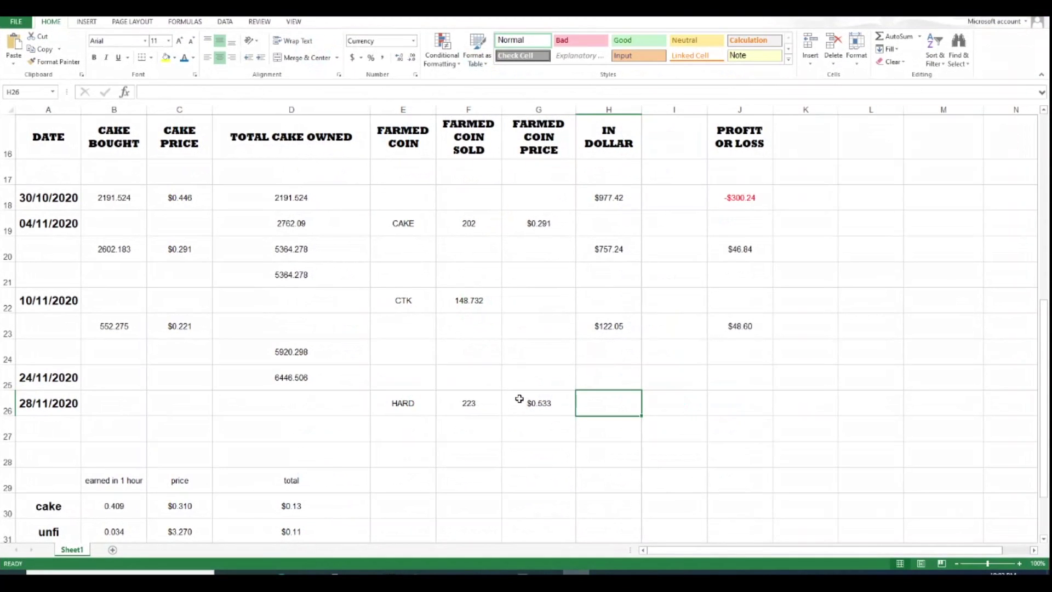
pyautogui.scroll(5, 729, 403)
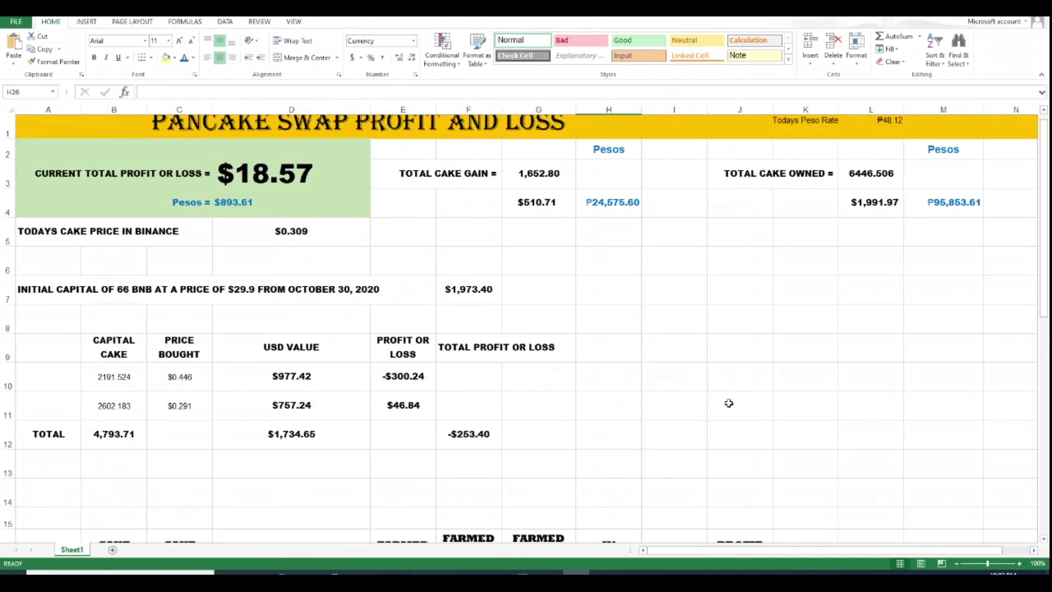
pyautogui.scroll(-4, 728, 403)
pyautogui.scroll(4, 729, 403)
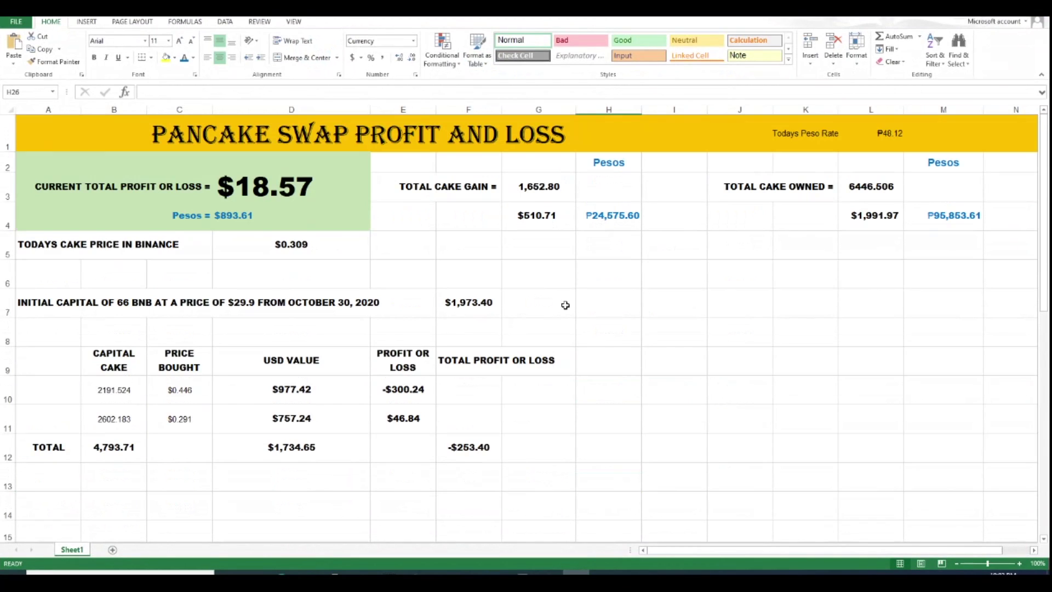
pyautogui.click(870, 187)
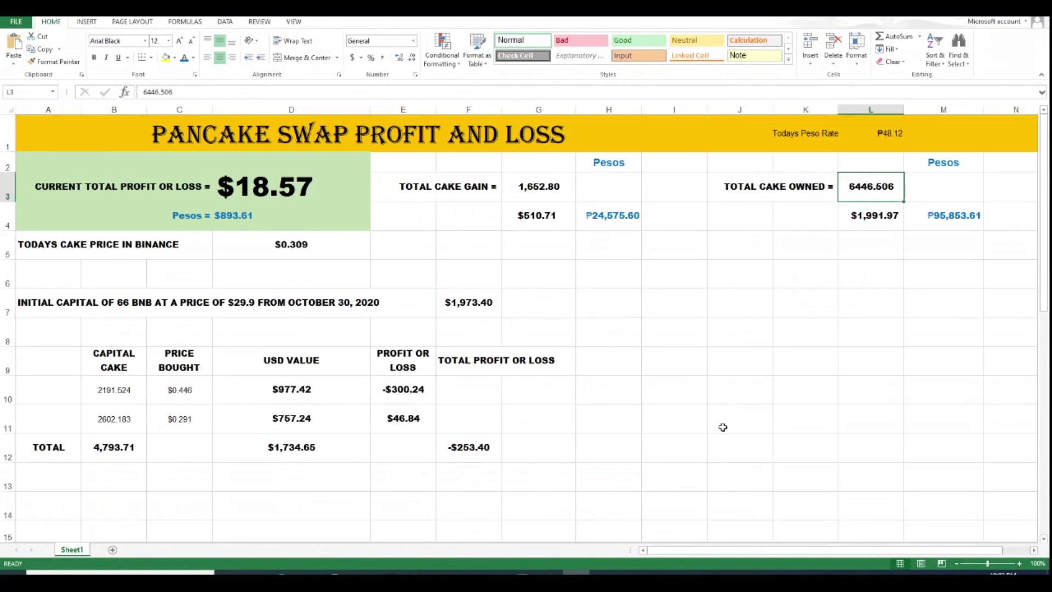
pyautogui.click(864, 195)
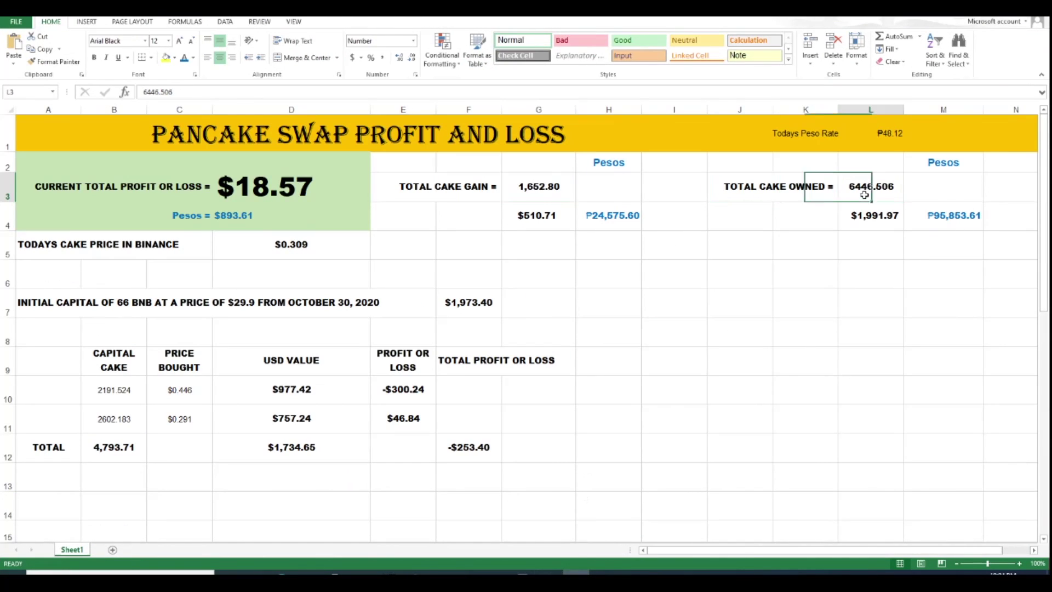
pyautogui.click(549, 572)
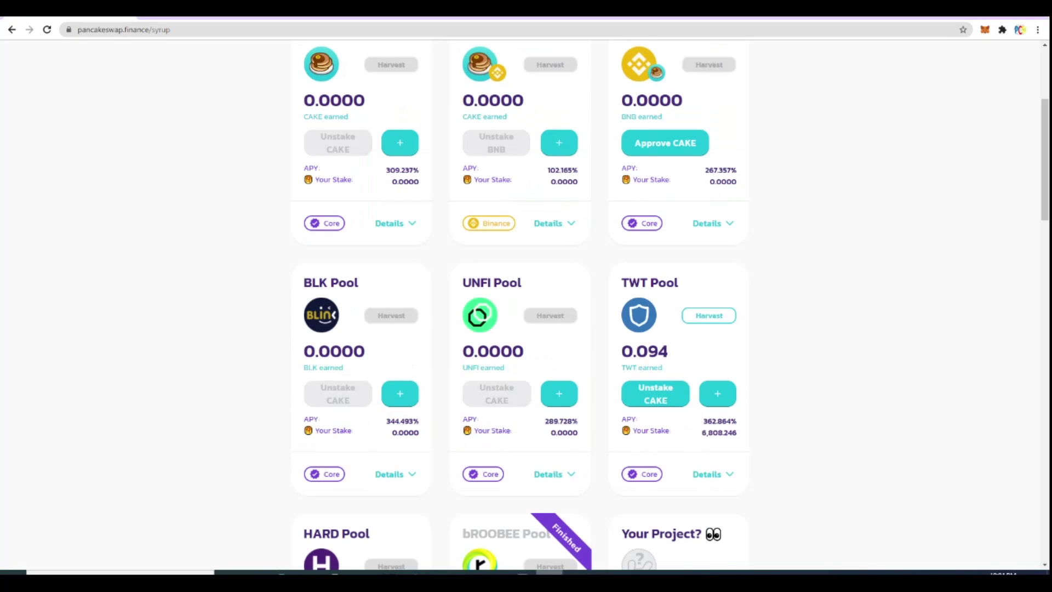
pyautogui.hotkey('alt', 'Tab')
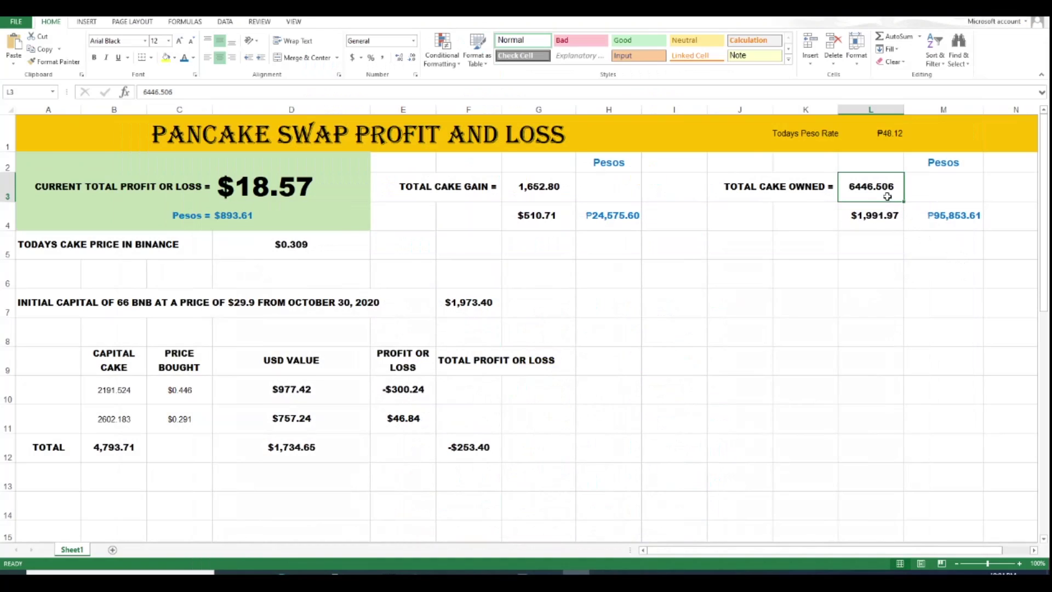
pyautogui.write('6808.246')
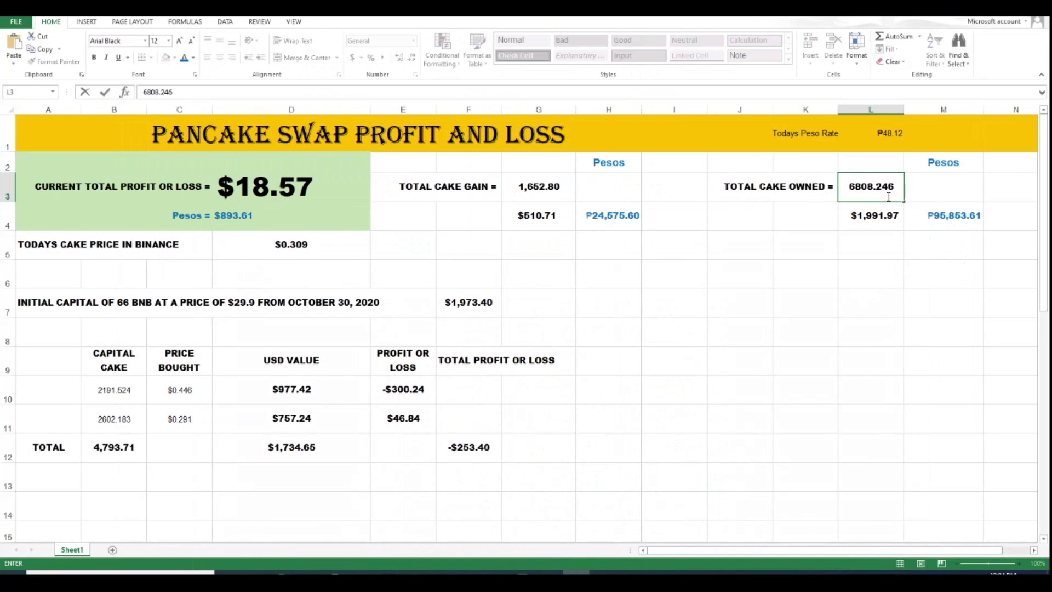
pyautogui.click(800, 216)
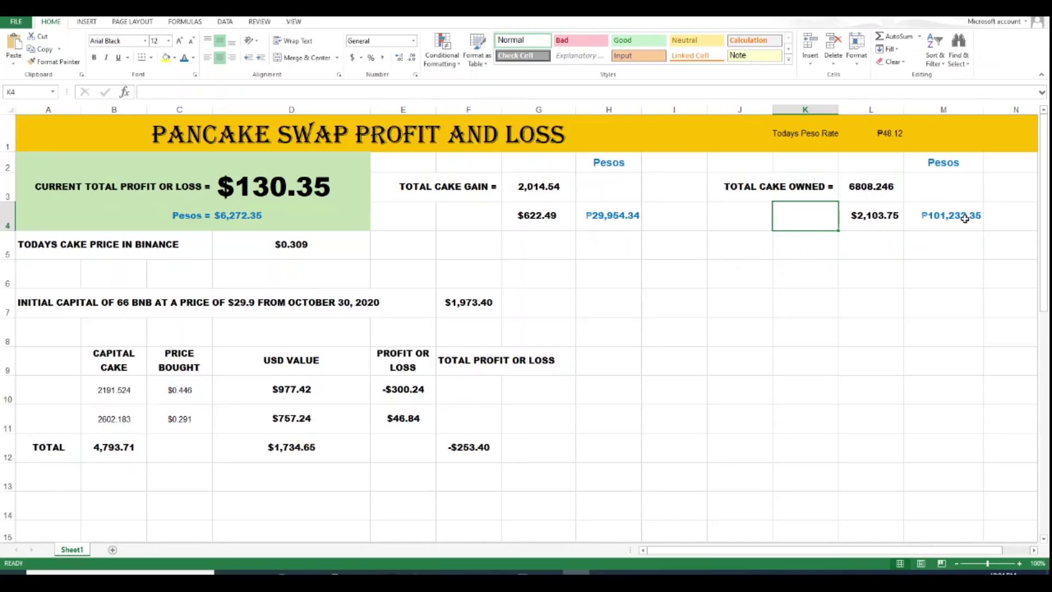
# Step: Look up the current PancakeSwap (CAKE) price on CoinMarketCap in the browser
pyautogui.click(305, 247)
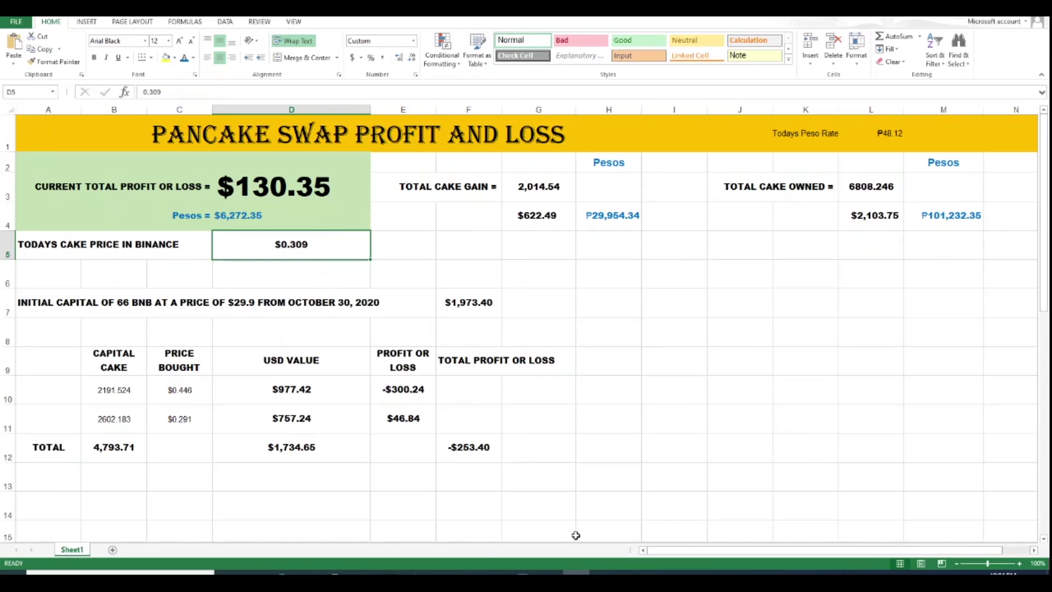
pyautogui.click(281, 572)
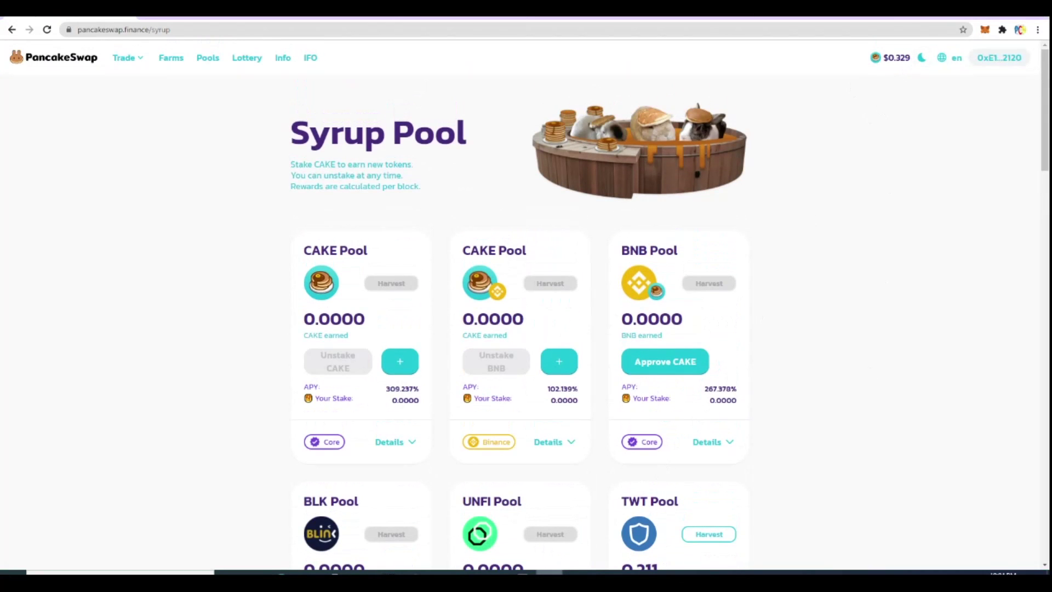
pyautogui.click(442, 17)
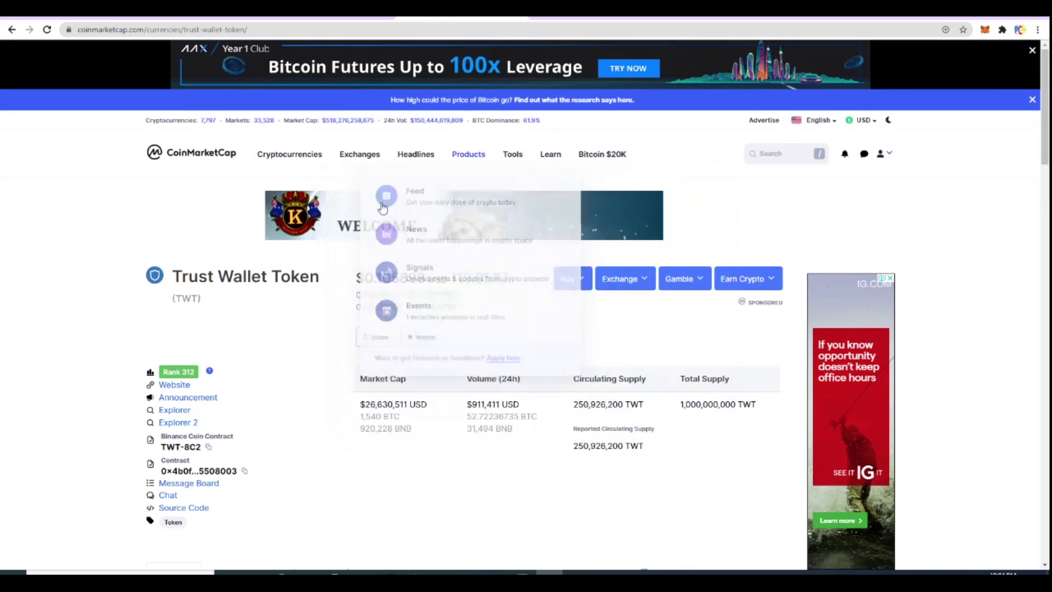
pyautogui.click(774, 154)
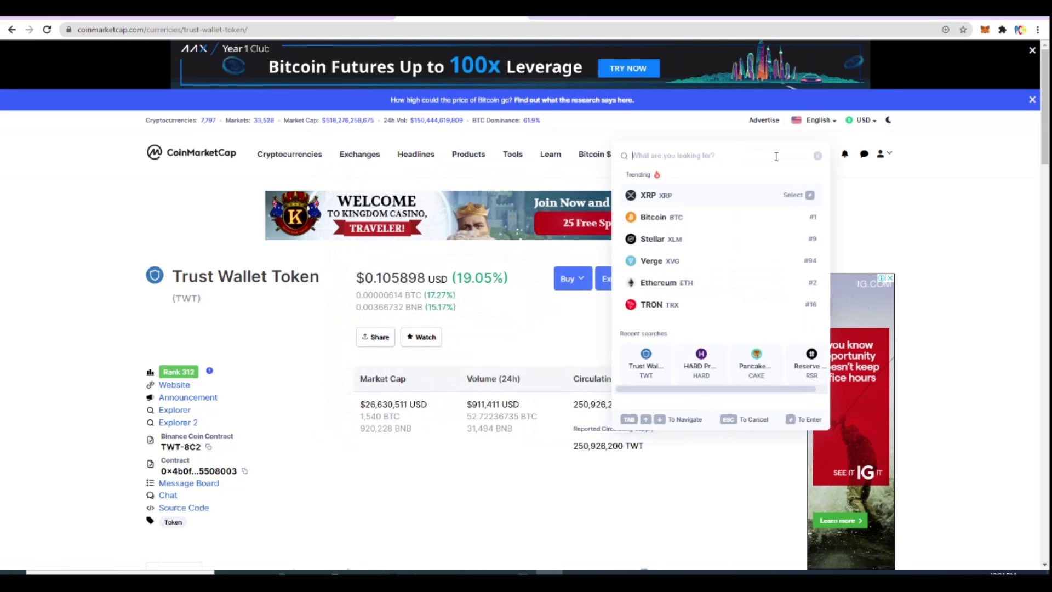
pyautogui.write('CAKE')
pyautogui.press('Return')
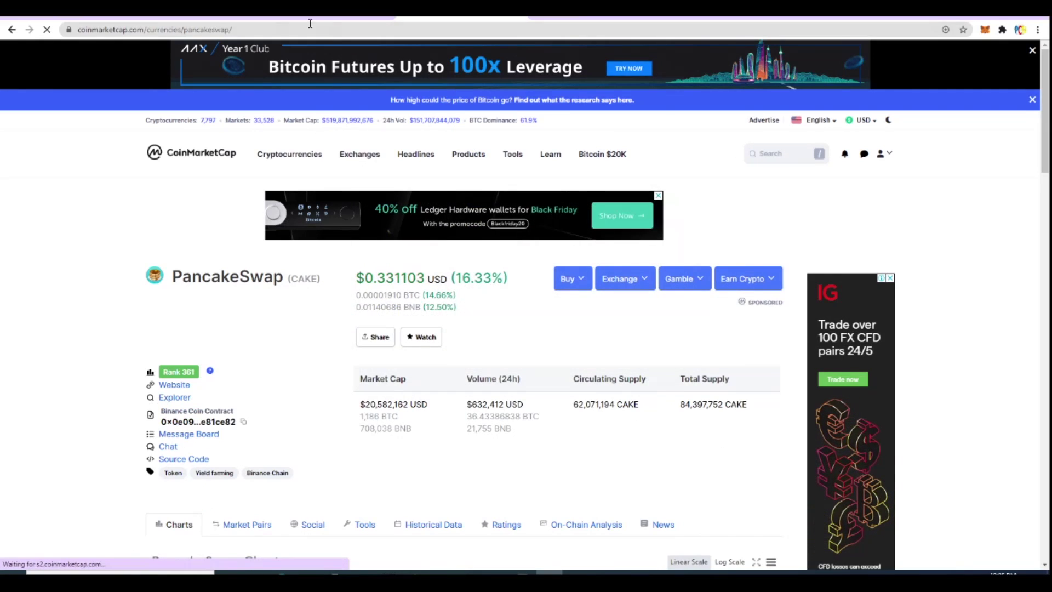
# Step: Return to Excel and set today's CAKE price in D5 to 0.331
pyautogui.click(576, 574)
pyautogui.write('0')
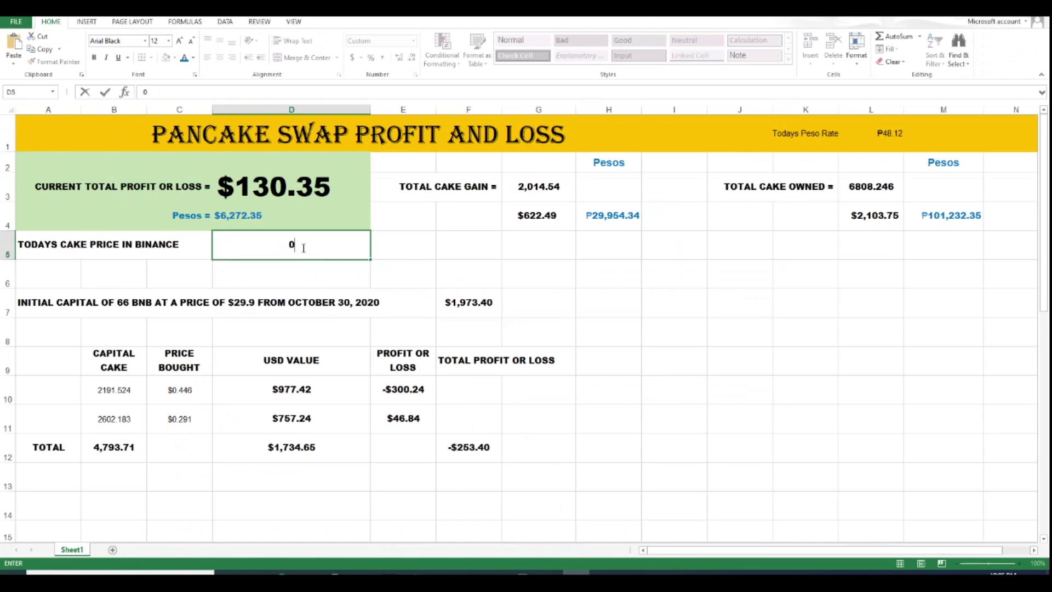
pyautogui.write('.331')
pyautogui.press('Return')
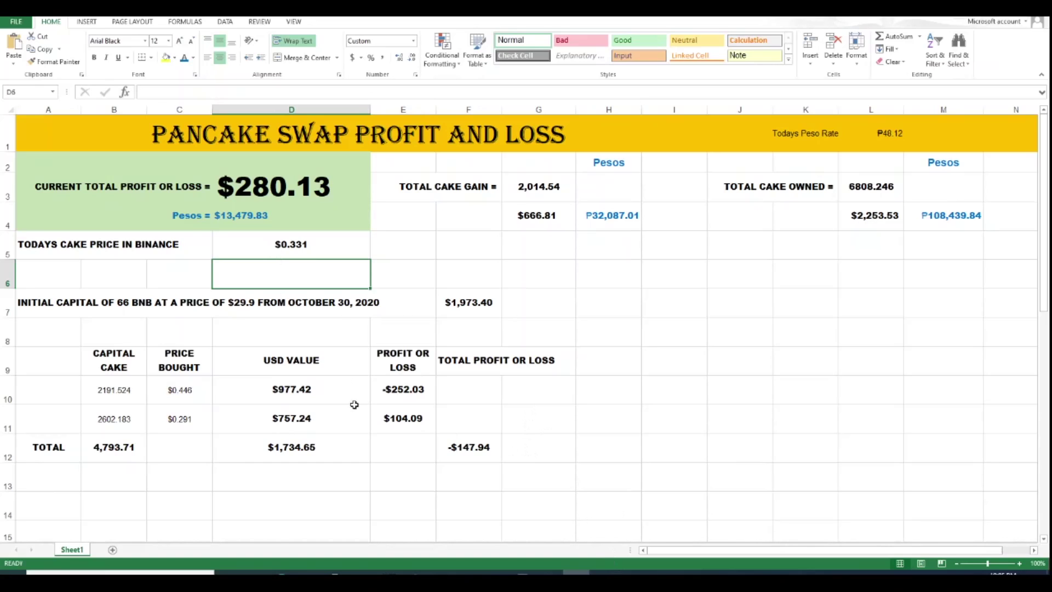
# Step: Review the dated CAKE purchase and farming log alongside the profit summary
pyautogui.scroll(-3, 112, 393)
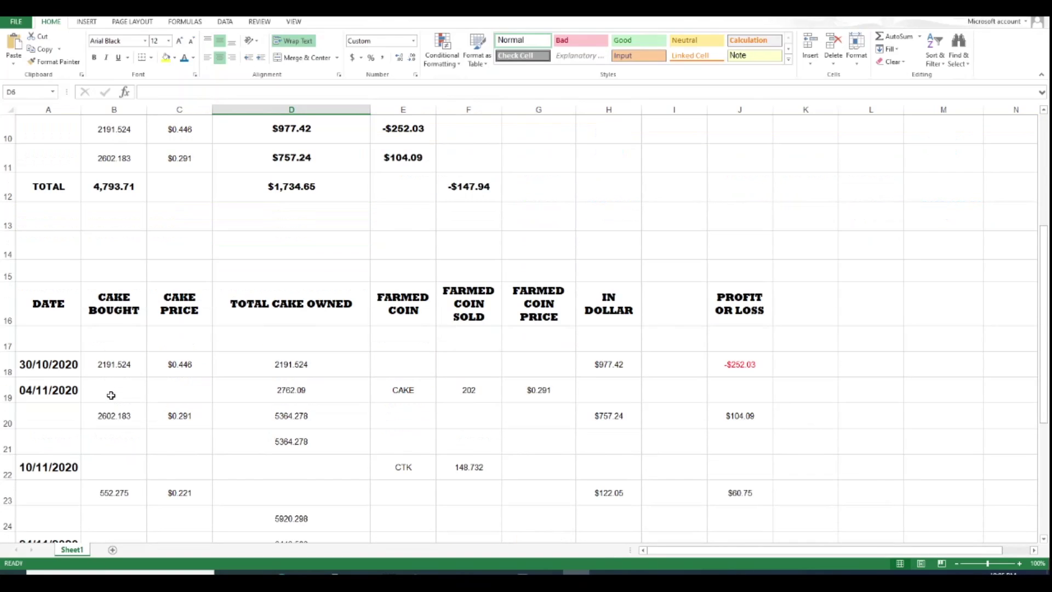
pyautogui.scroll(-3, 110, 395)
pyautogui.scroll(2, 111, 394)
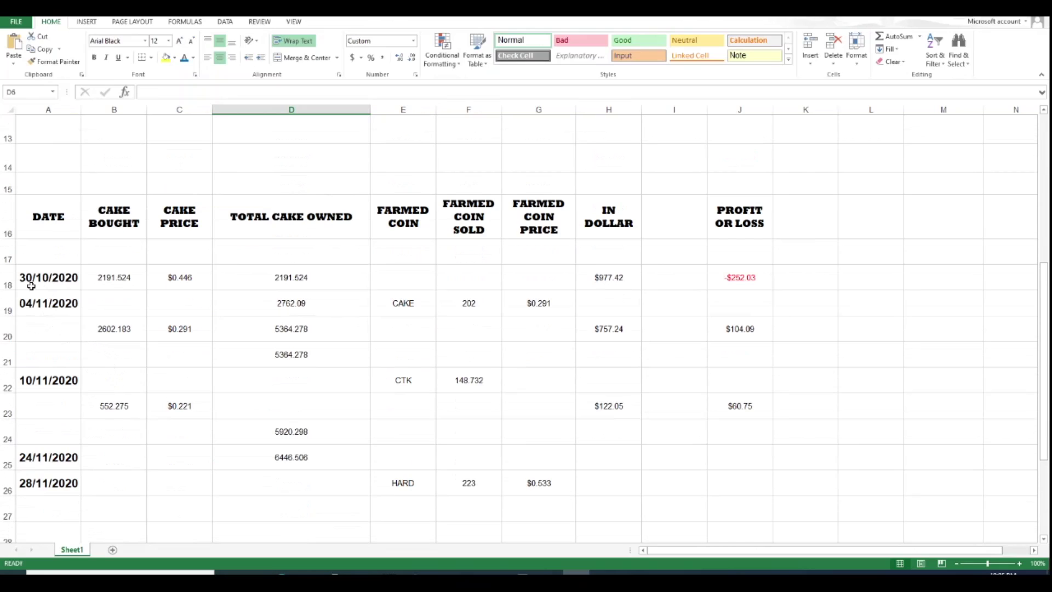
pyautogui.scroll(3, 49, 278)
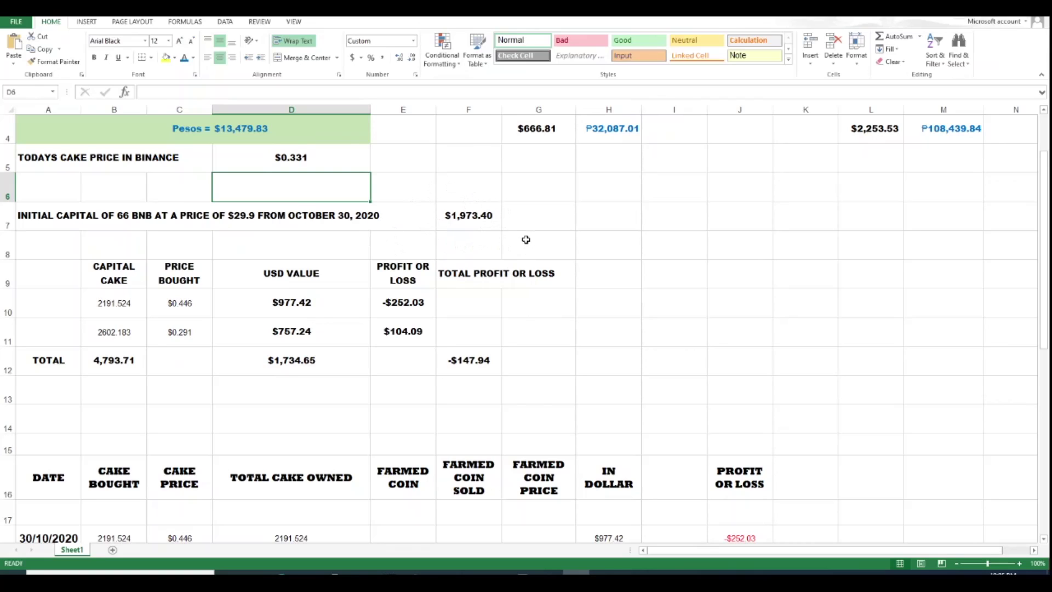
# Step: Review the profit summary and dated farming log, and compare the Syrup Pool earnings and APYs on PancakeSwap in the browser
pyautogui.scroll(-4, 515, 249)
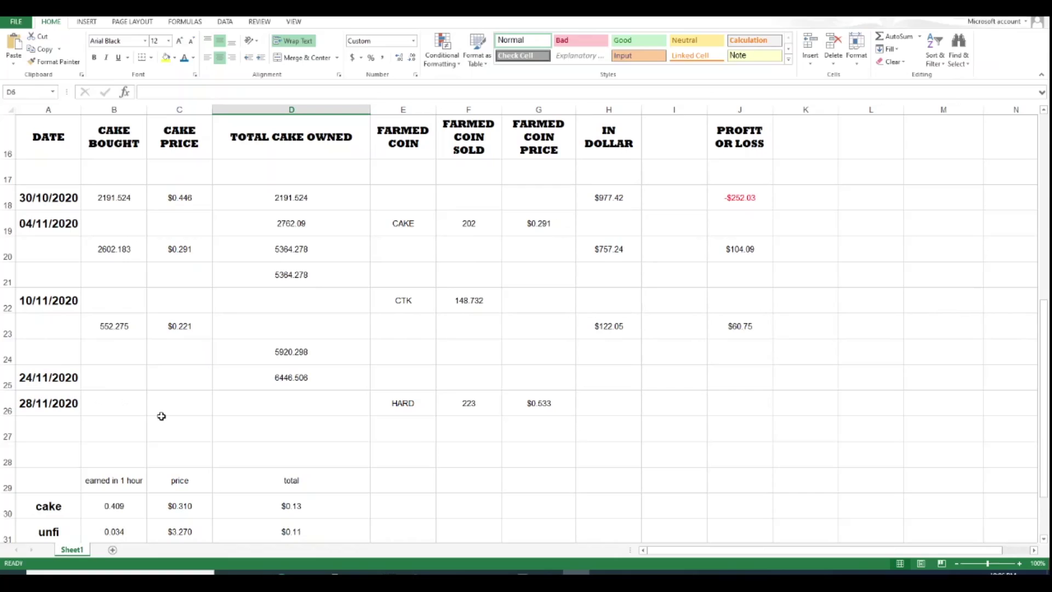
pyautogui.scroll(5, 162, 416)
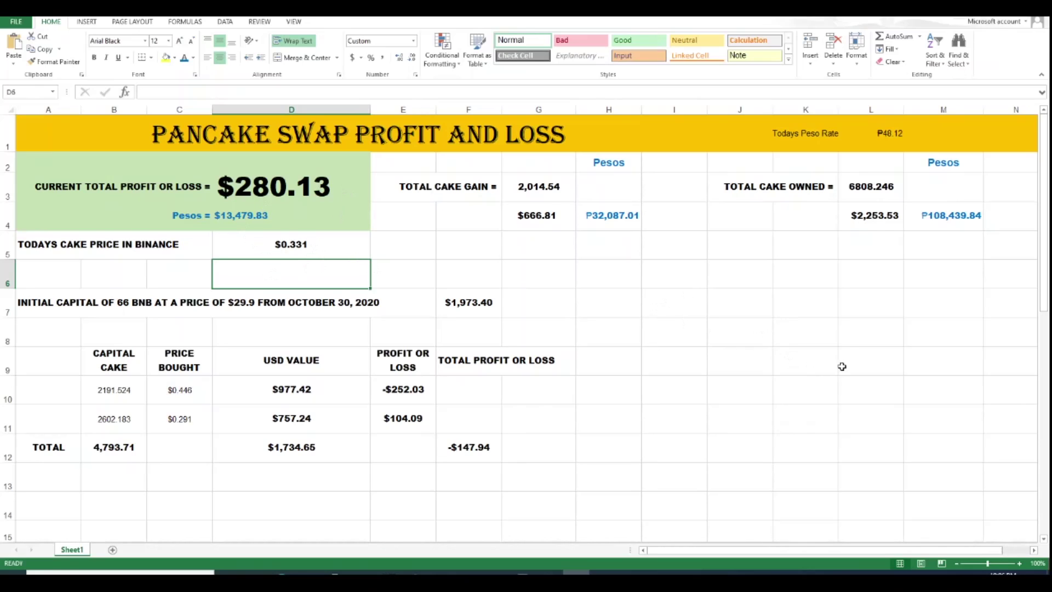
pyautogui.scroll(-1, 592, 403)
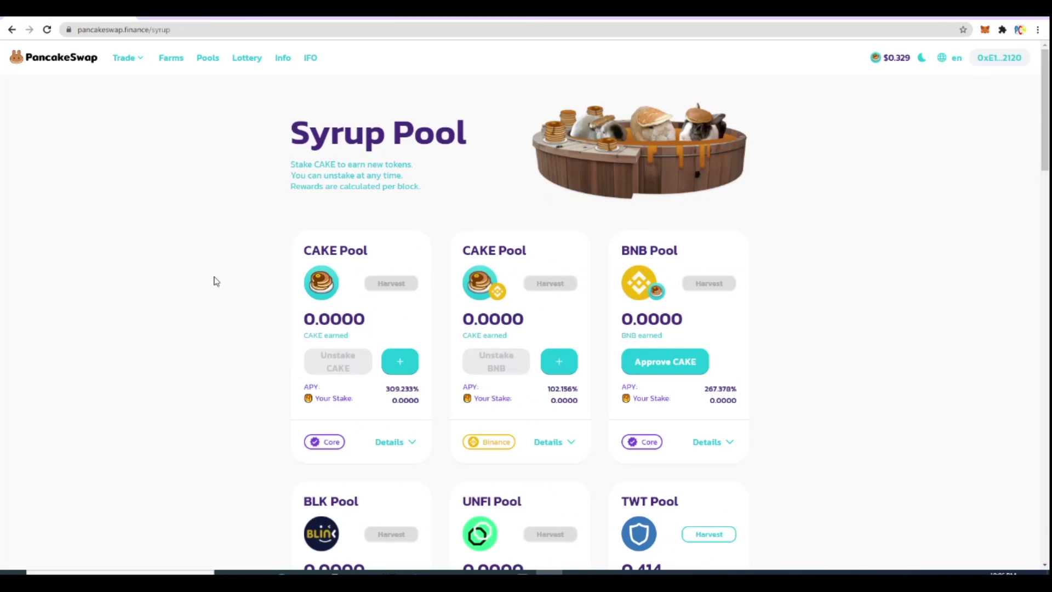
pyautogui.scroll(-7, 849, 375)
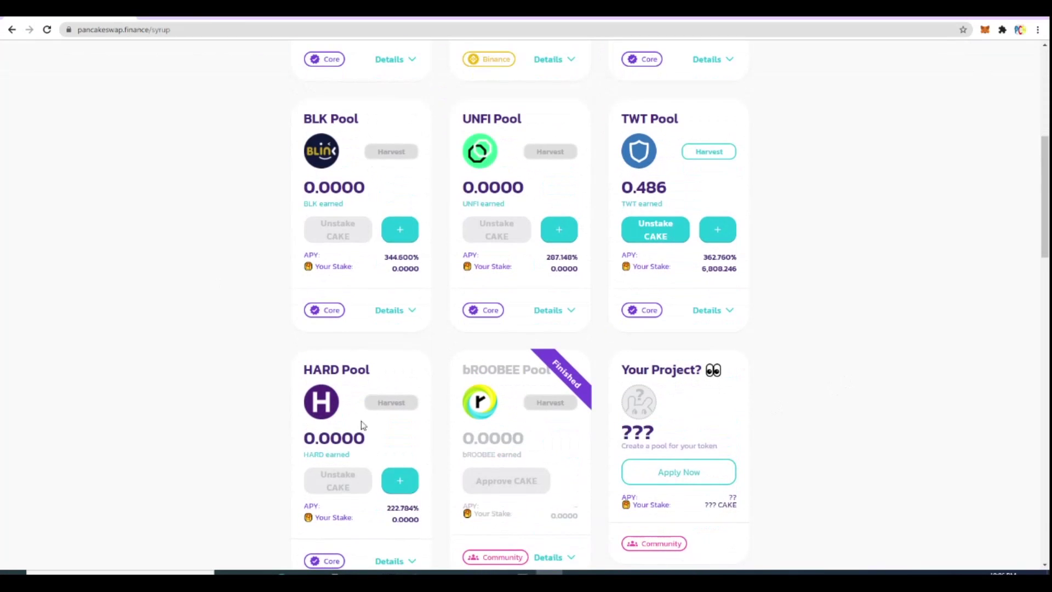
# Step: Return to Excel and calculate the dollar value of the HARD sold on 28/11/2020 in H26 with =F26*G26
pyautogui.click(576, 578)
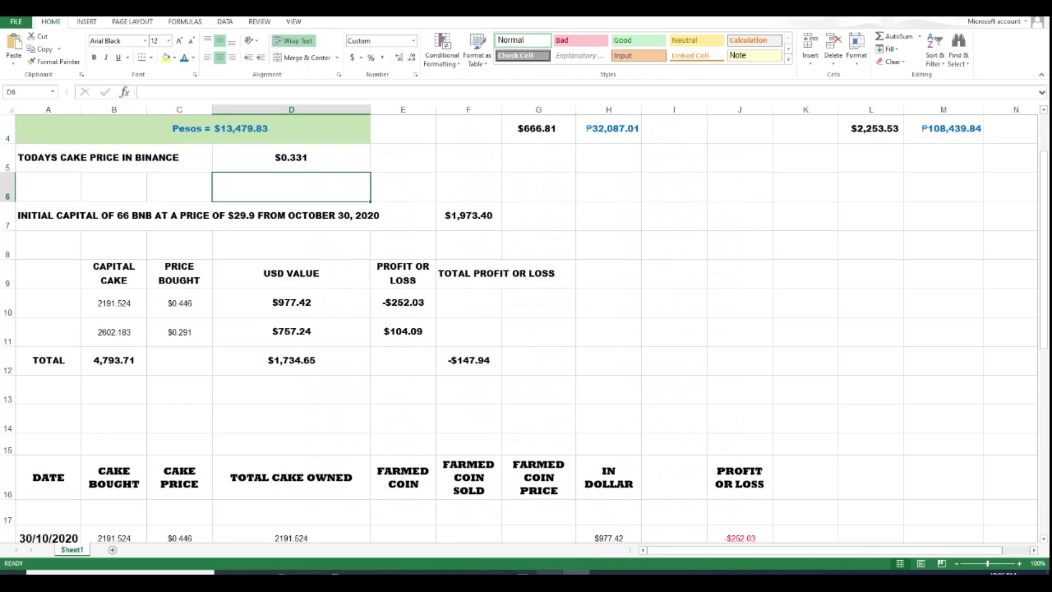
pyautogui.scroll(-6, 146, 389)
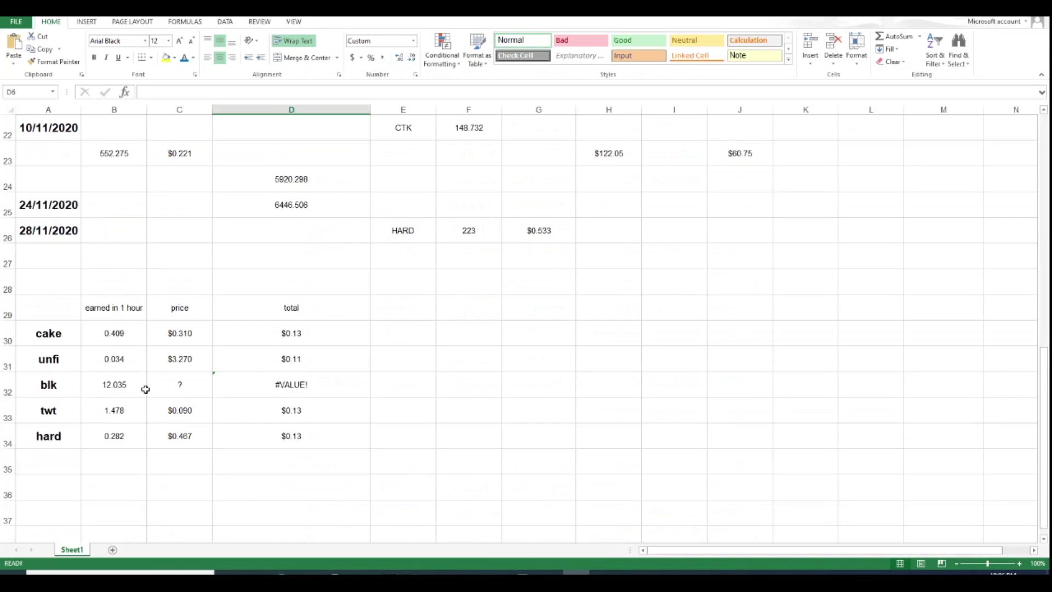
pyautogui.scroll(1, 146, 389)
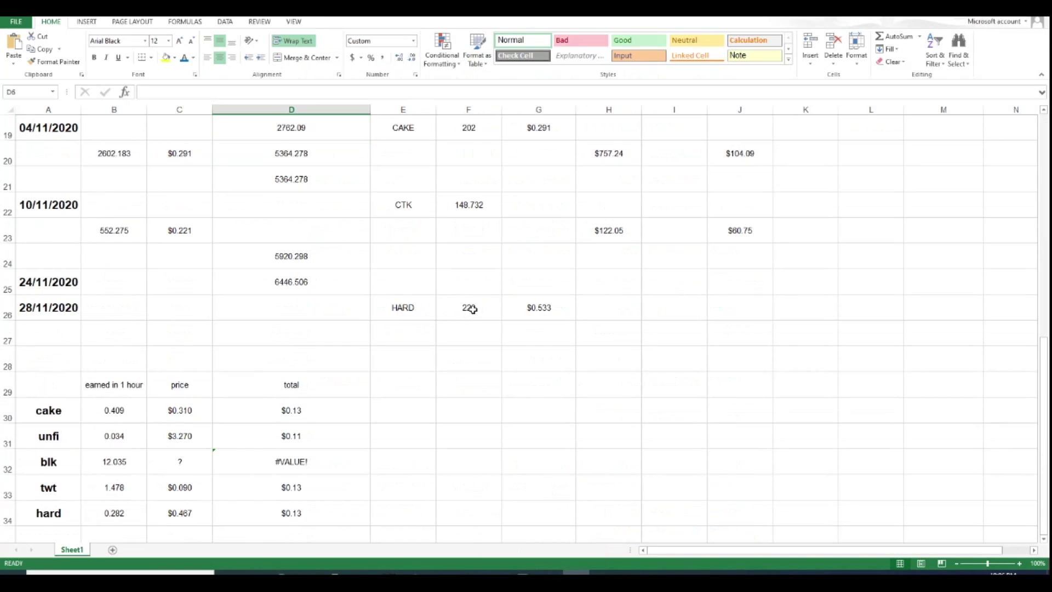
pyautogui.click(608, 311)
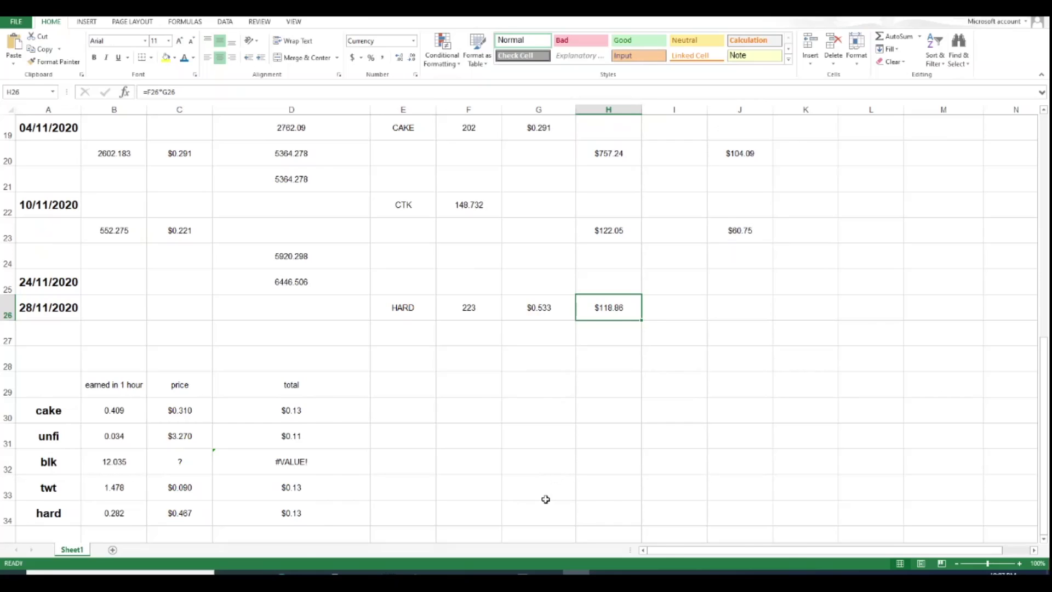
# Step: Switch back to PancakeSwap in the browser and look over the Syrup Pool page
pyautogui.hotkey('alt', 'Tab')
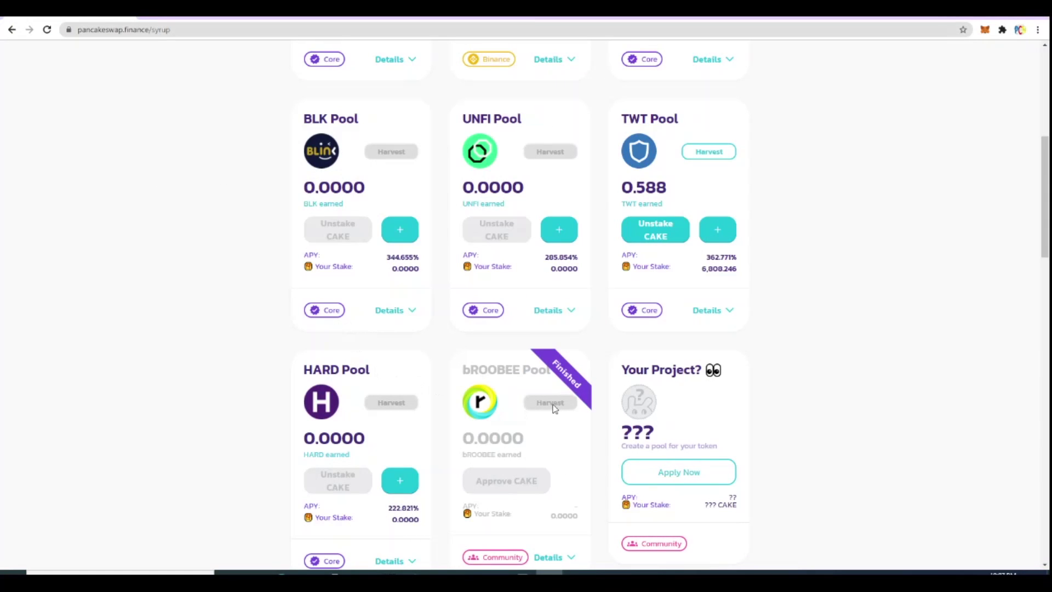
pyautogui.scroll(7, 236, 304)
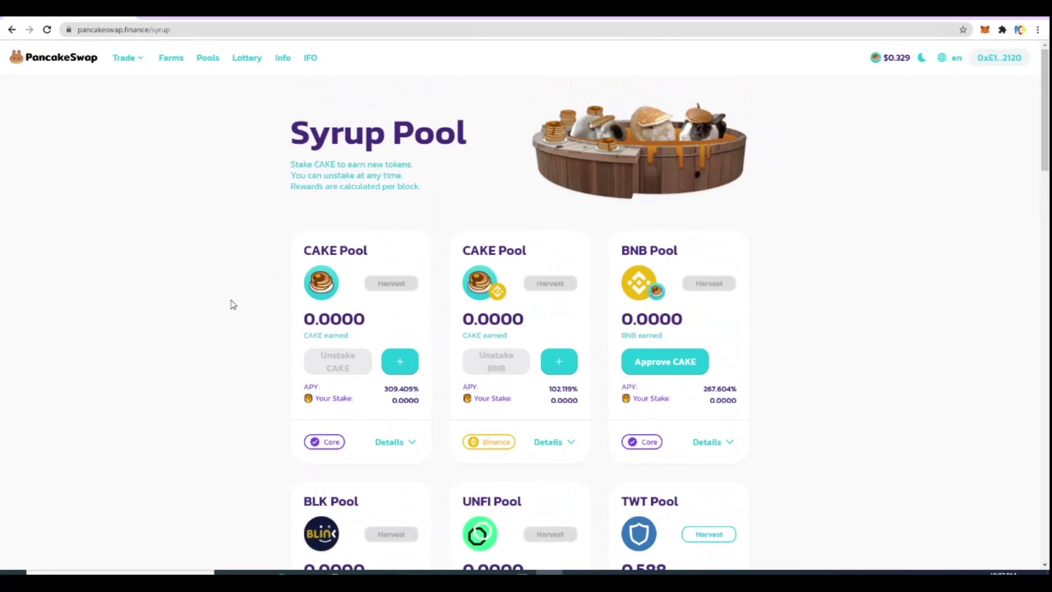